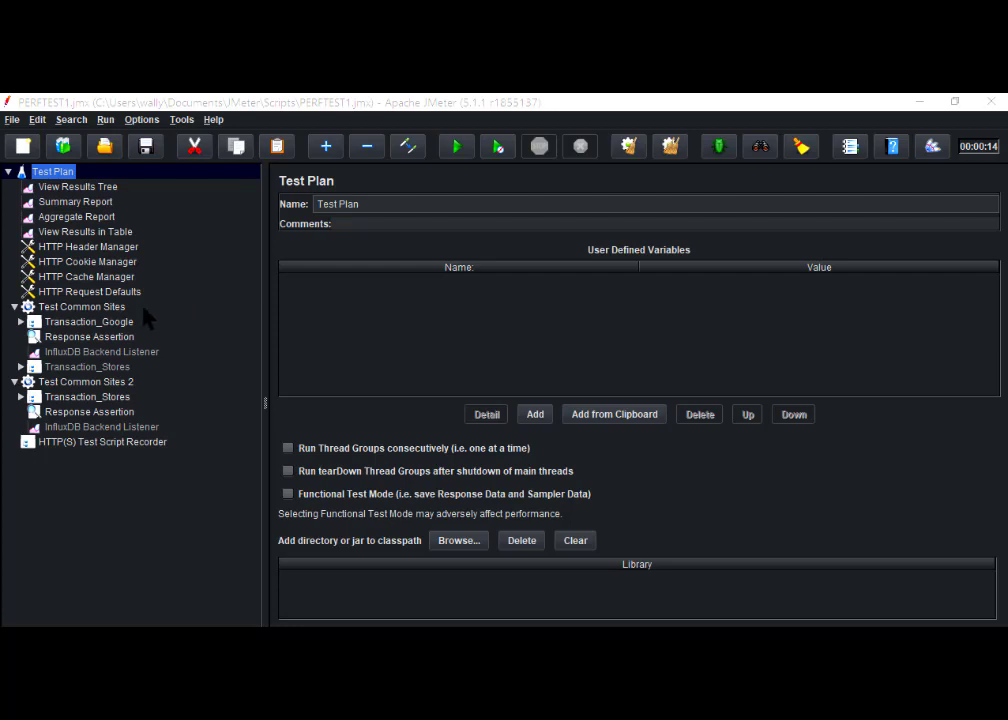
# - Examine the settings of both thread groups, the samplers inside Transaction_Google and the second group's Transaction_Stores, and the existing listeners under the Test Plan
pyautogui.click(90, 307)
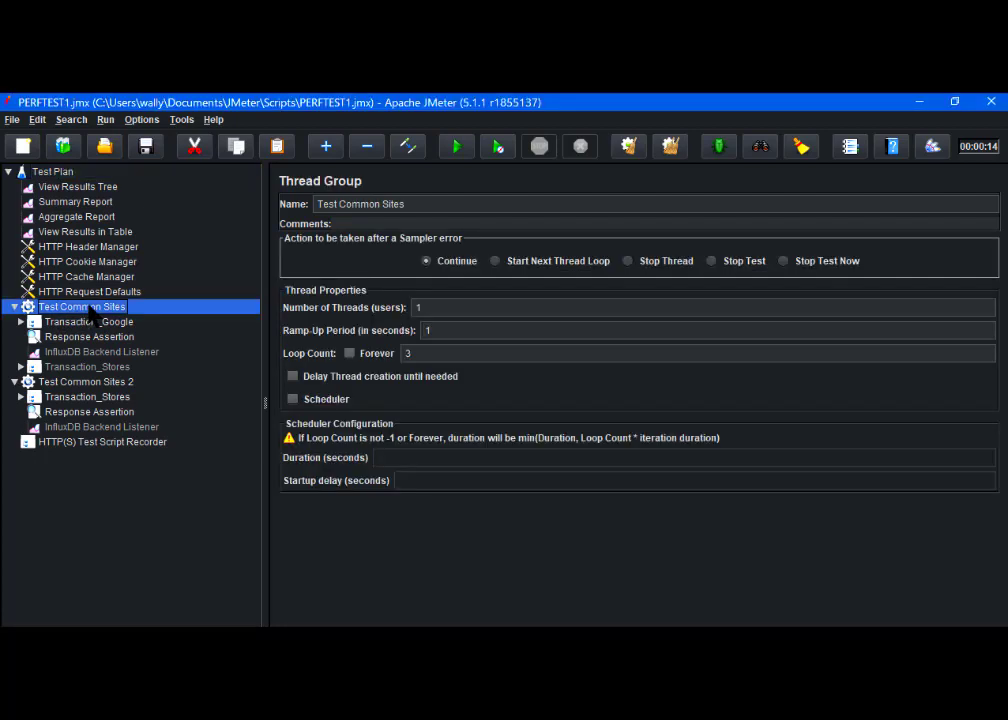
pyautogui.click(96, 384)
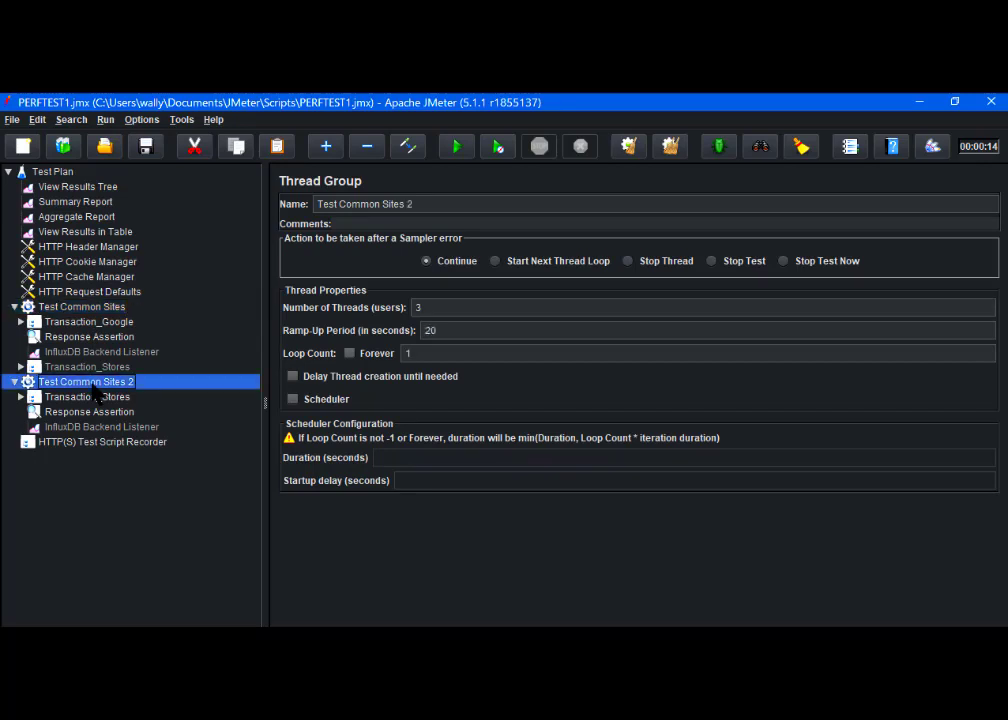
pyautogui.click(82, 324)
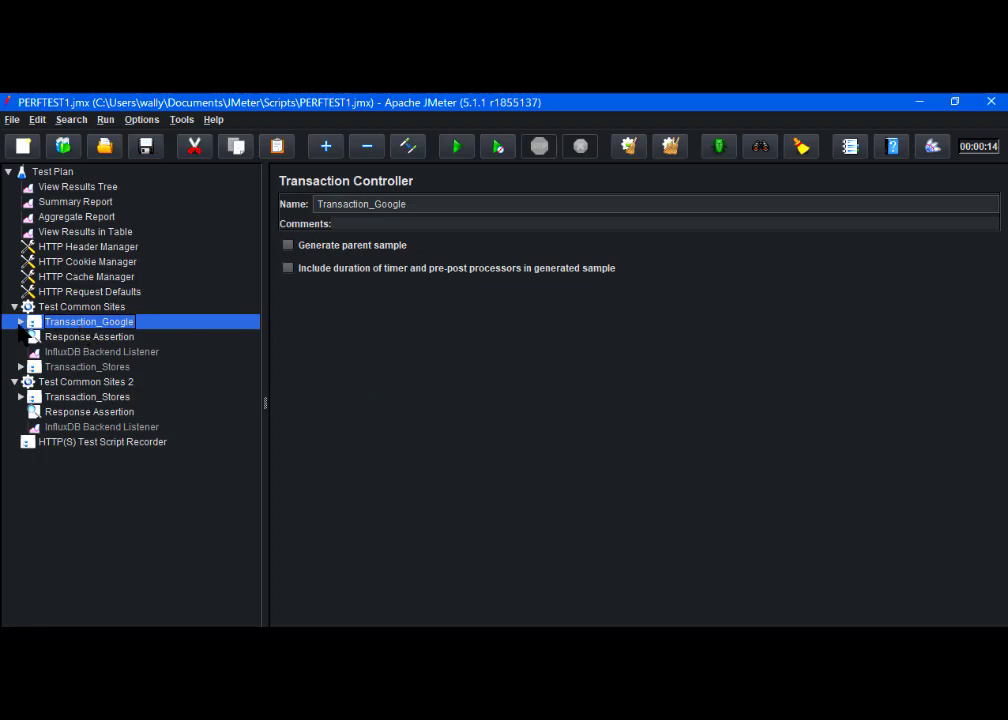
pyautogui.click(19, 324)
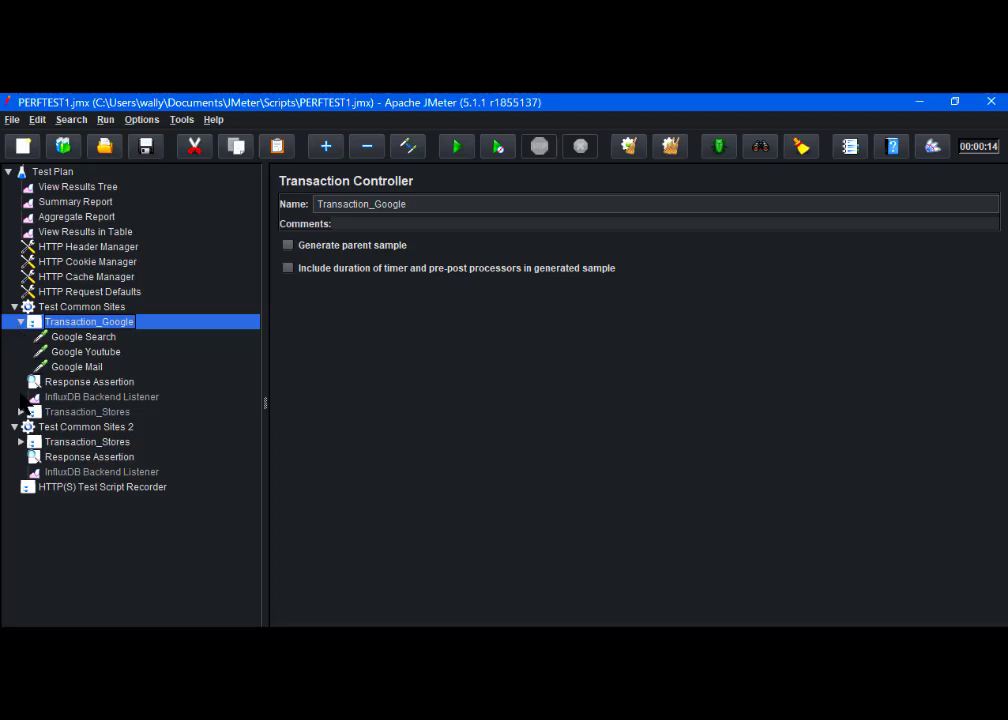
pyautogui.click(15, 430)
pyautogui.click(15, 430)
pyautogui.click(21, 441)
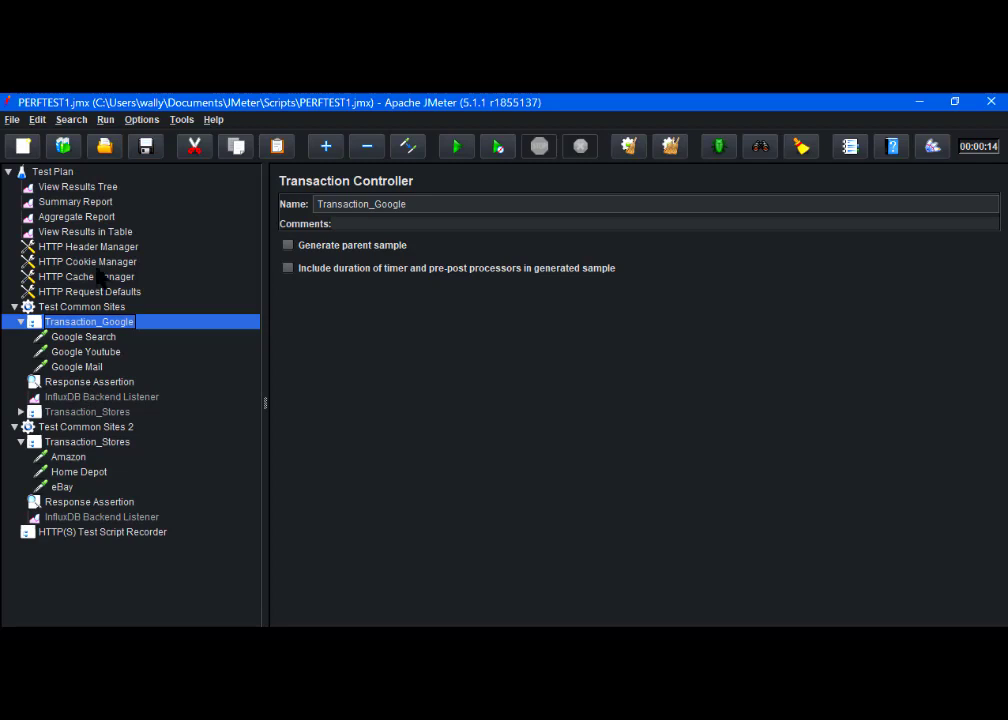
pyautogui.click(84, 188)
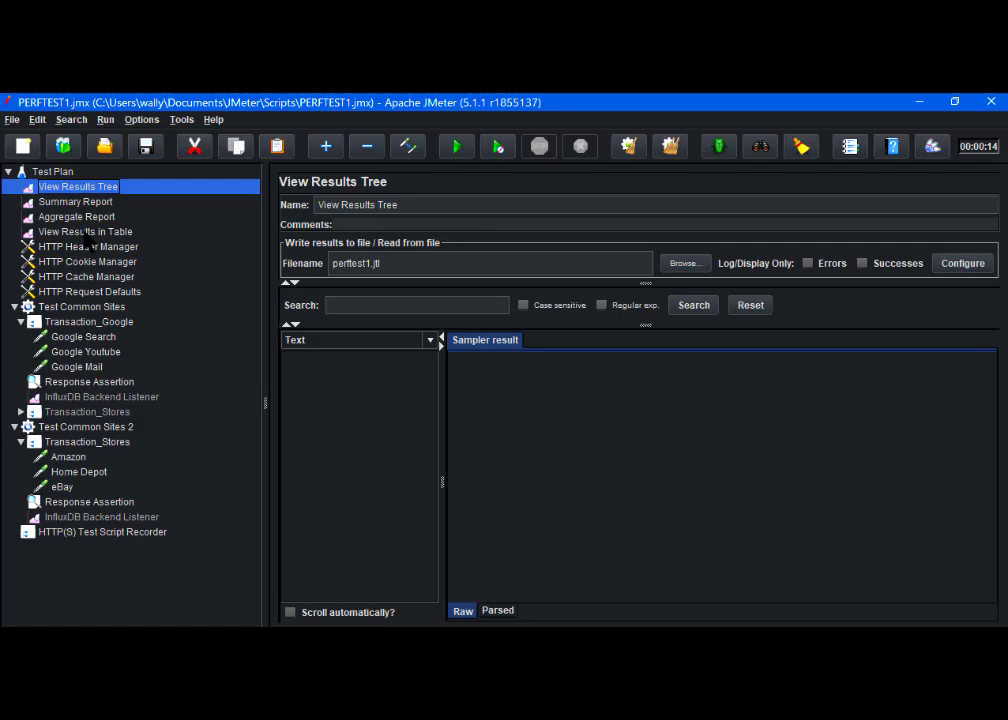
pyautogui.keyDown('shift'); pyautogui.click(88, 233); pyautogui.keyUp('shift')
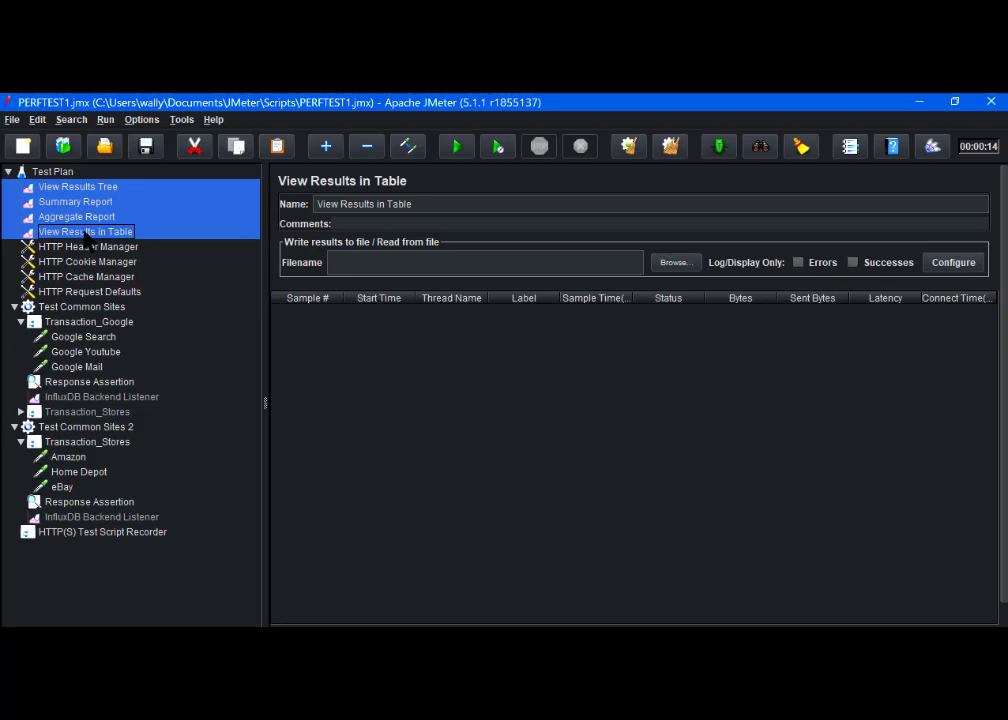
# - Add a jp@gc - Active Threads Over Time listener to the Test Plan
pyautogui.click(55, 173)
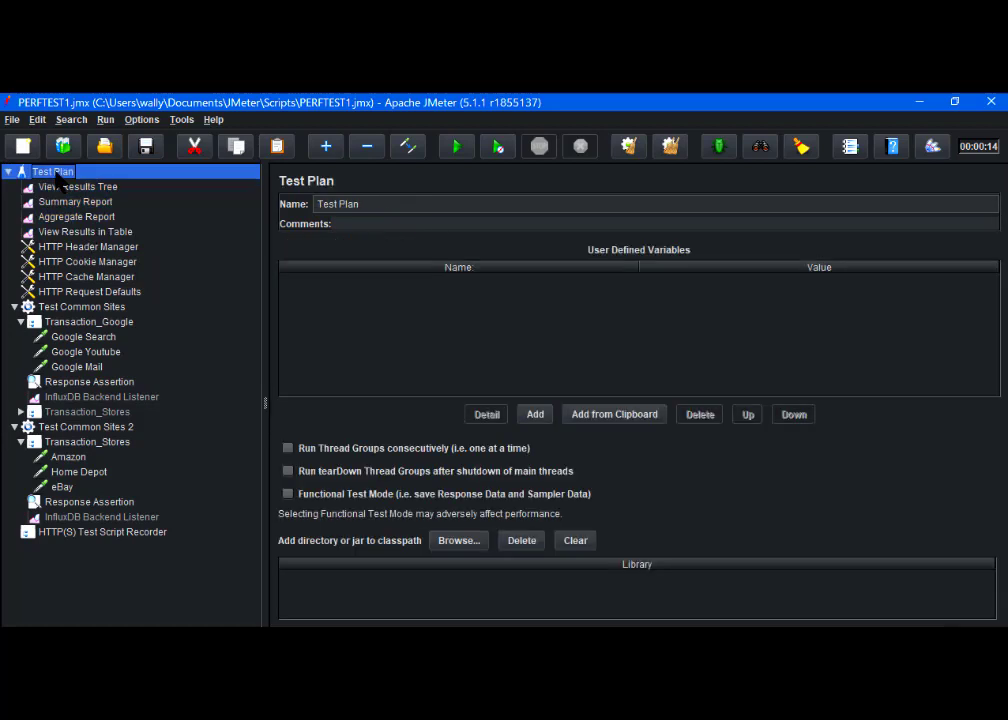
pyautogui.rightClick(58, 178)
pyautogui.moveTo(66, 180)
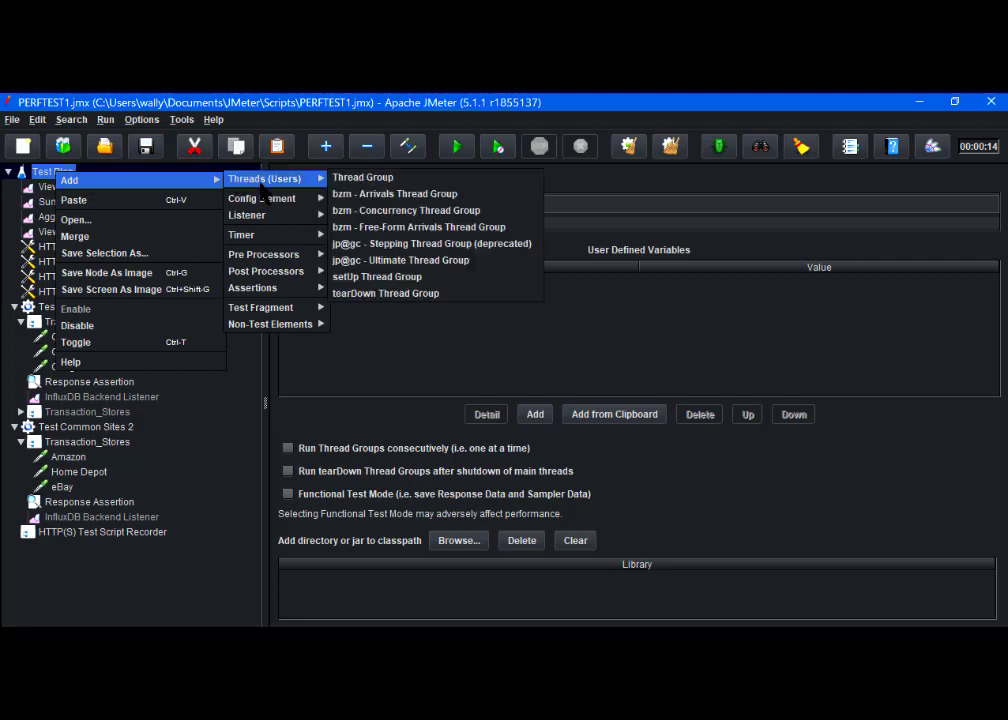
pyautogui.moveTo(266, 216)
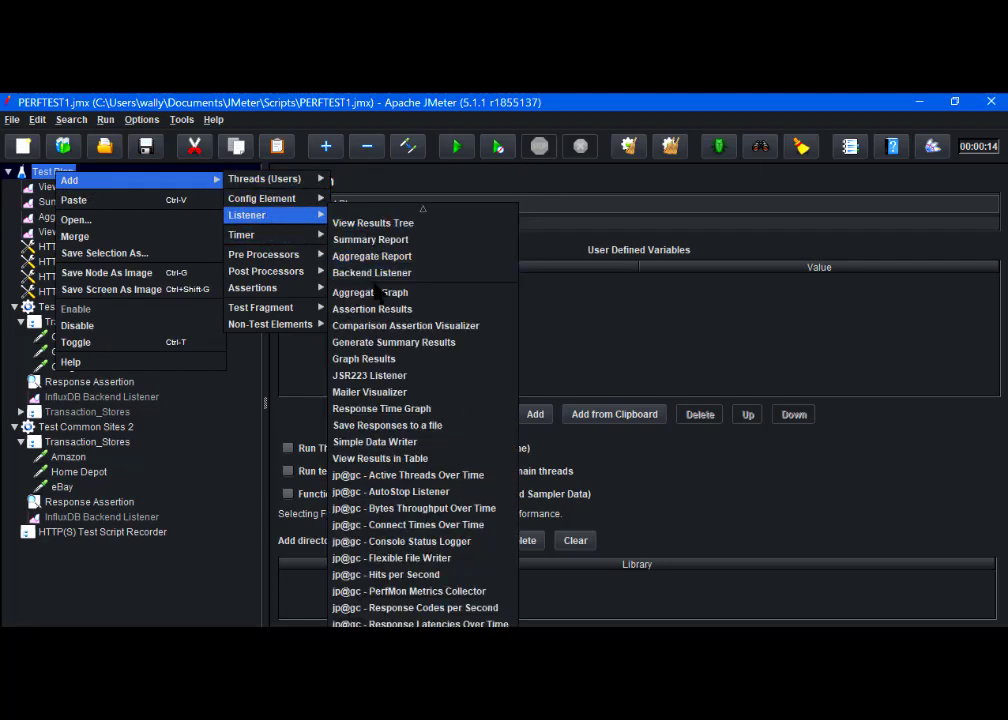
pyautogui.click(392, 478)
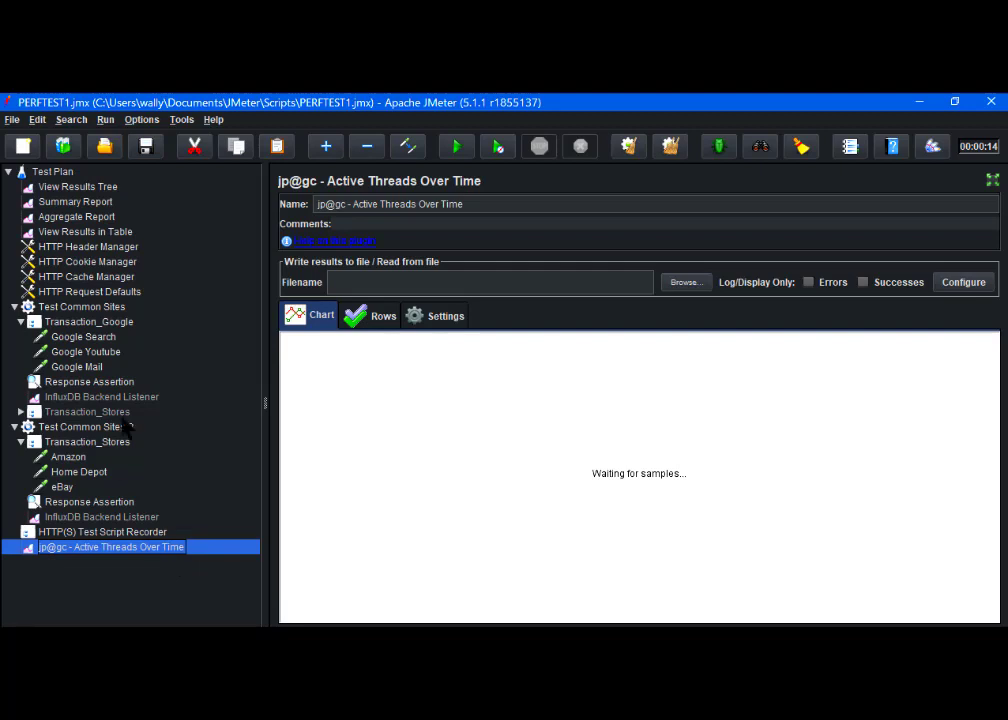
# - Add a jp@gc - Bytes Throughput Over Time listener to the Test Plan
pyautogui.click(56, 176)
pyautogui.rightClick(56, 177)
pyautogui.moveTo(80, 178)
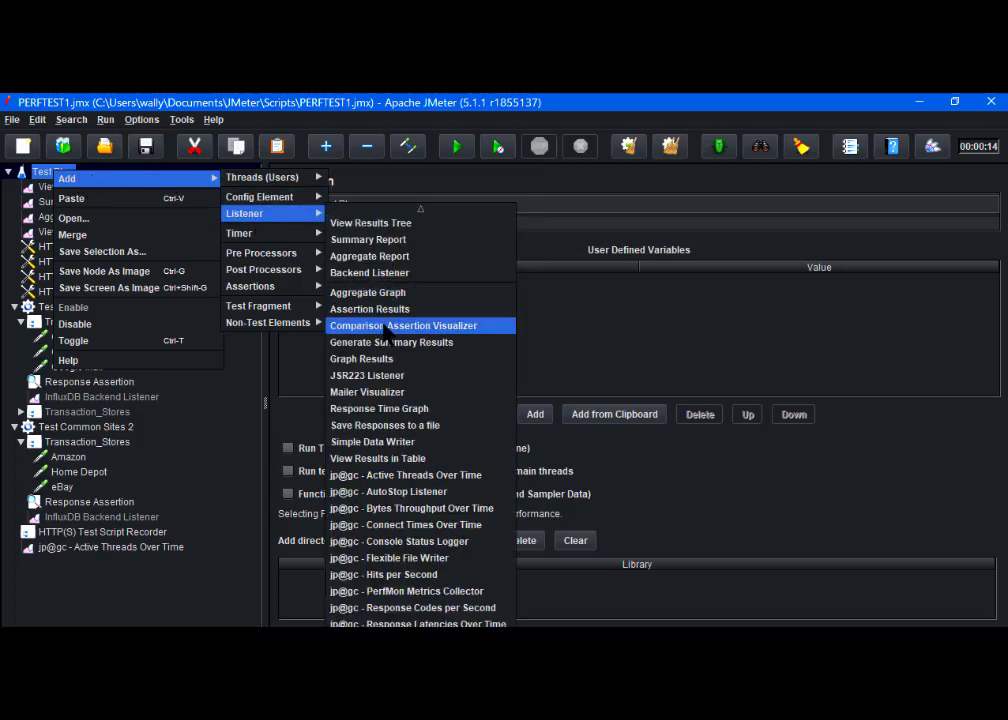
pyautogui.click(403, 509)
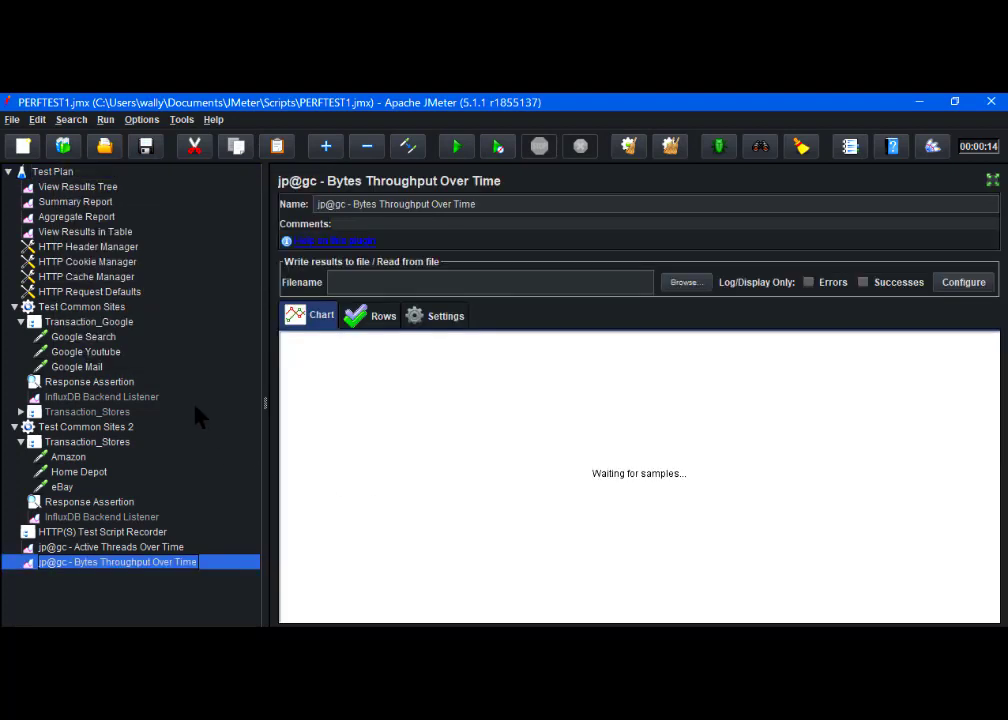
# - Add a jp@gc - Response Times Over Time listener to the Test Plan
pyautogui.click(55, 172)
pyautogui.rightClick(55, 172)
pyautogui.moveTo(188, 183)
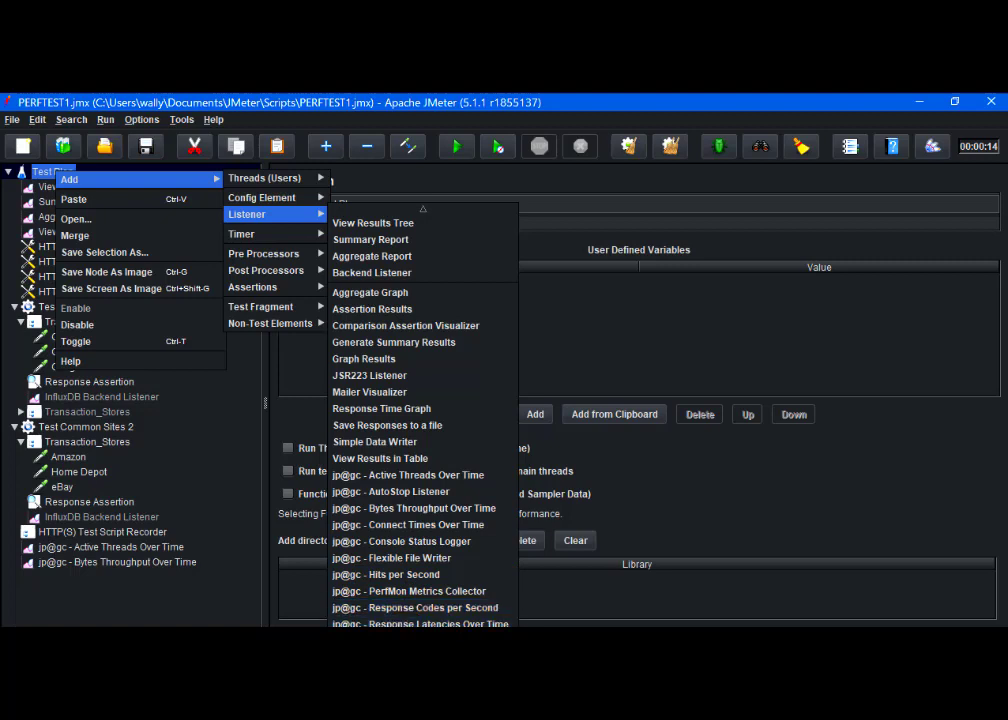
pyautogui.click(420, 657)
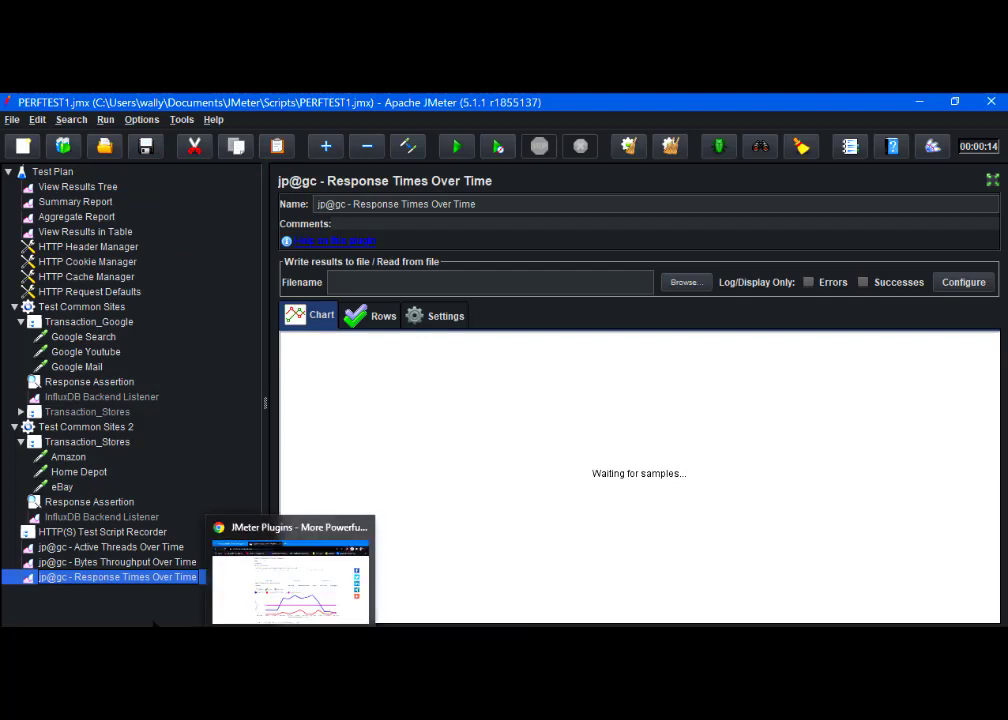
# - Look through the three new jp@gc listeners, including the chart, rows and settings views of Active Threads Over Time
pyautogui.click(98, 547)
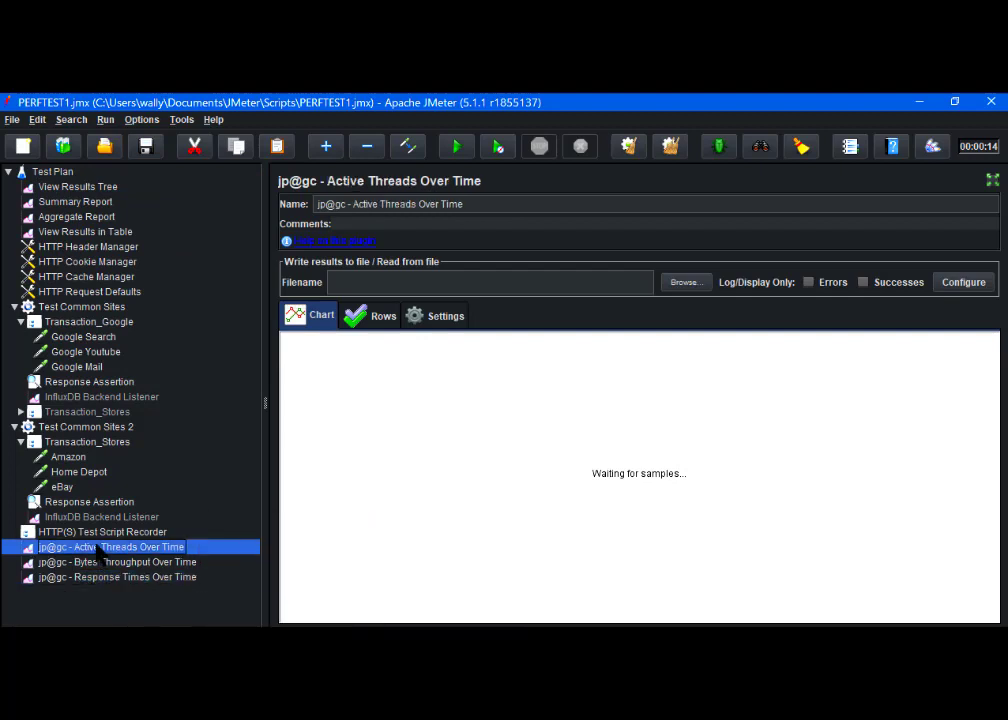
pyautogui.click(98, 562)
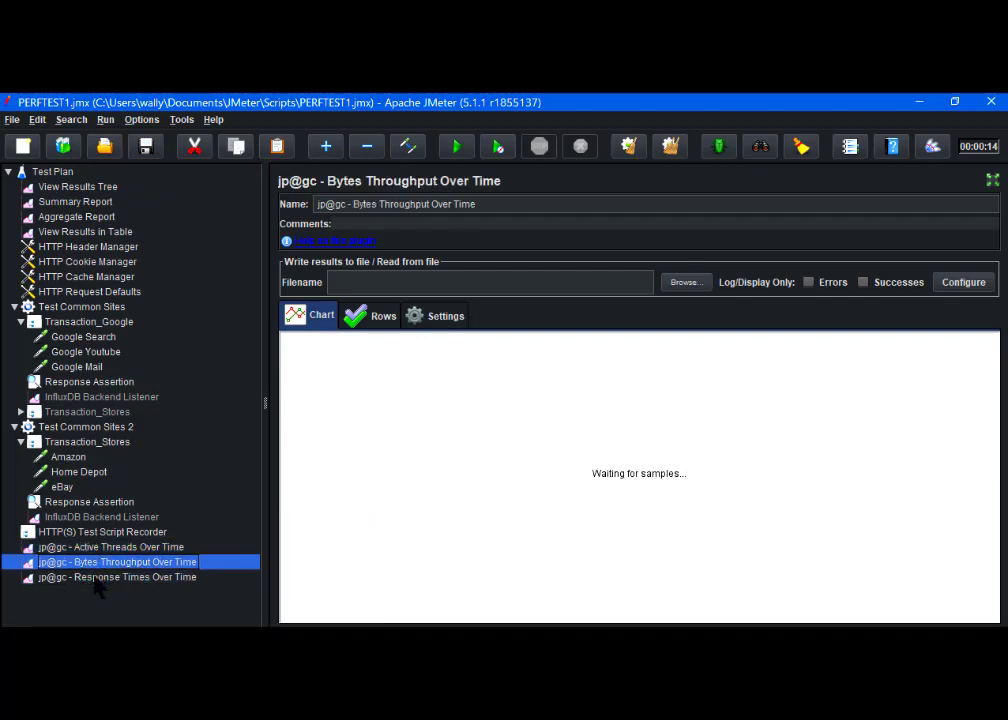
pyautogui.click(98, 580)
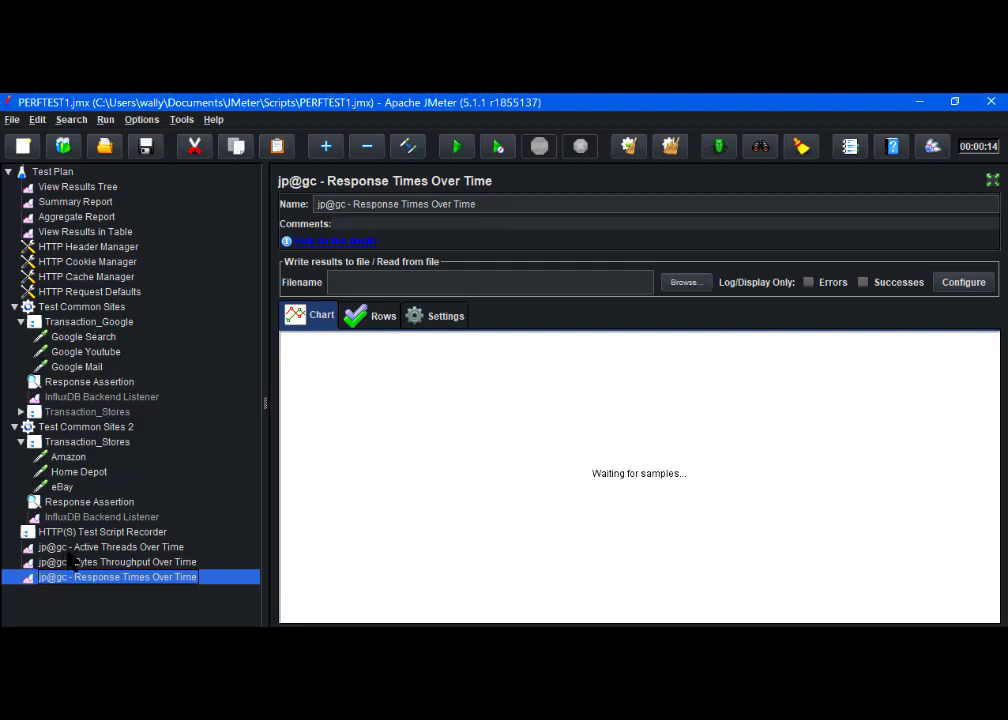
pyautogui.click(90, 547)
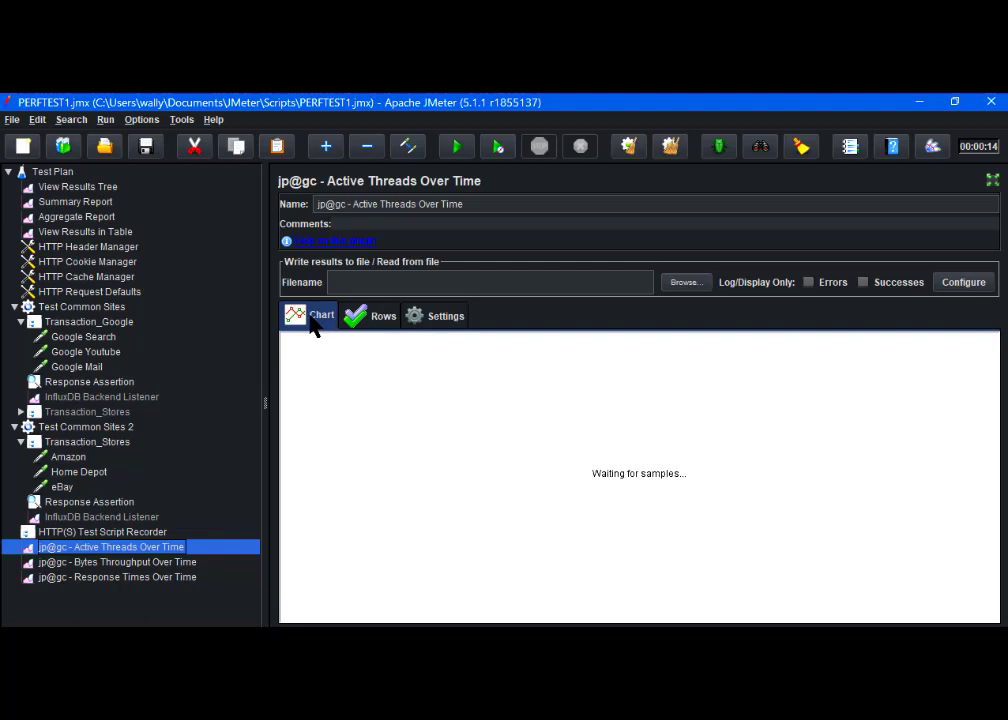
pyautogui.click(379, 323)
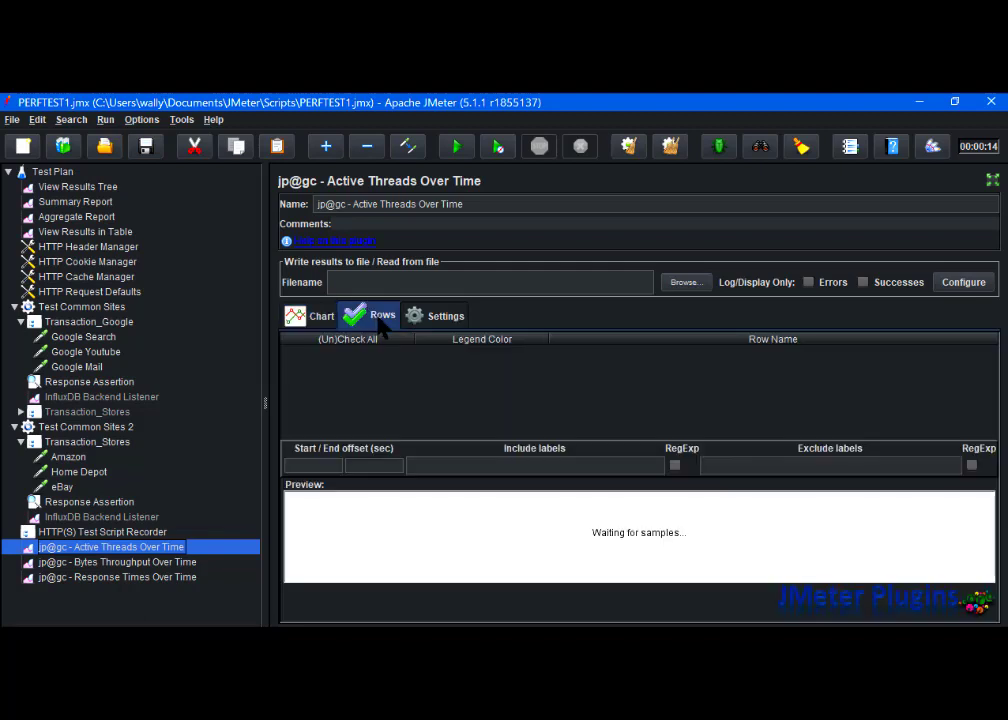
pyautogui.click(448, 322)
pyautogui.click(310, 318)
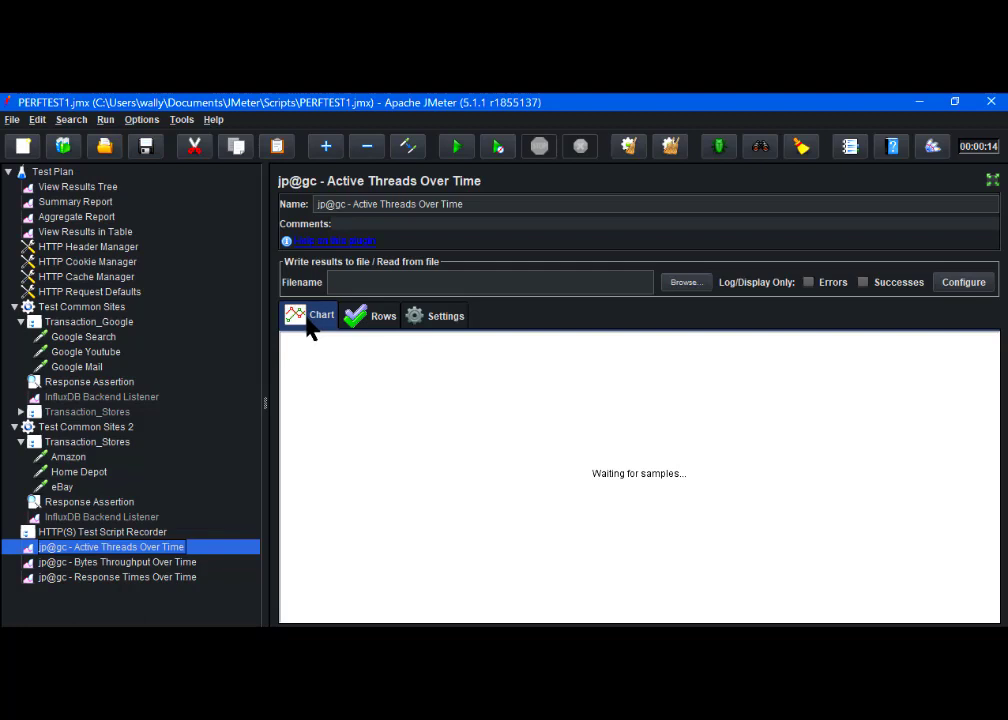
pyautogui.click(138, 564)
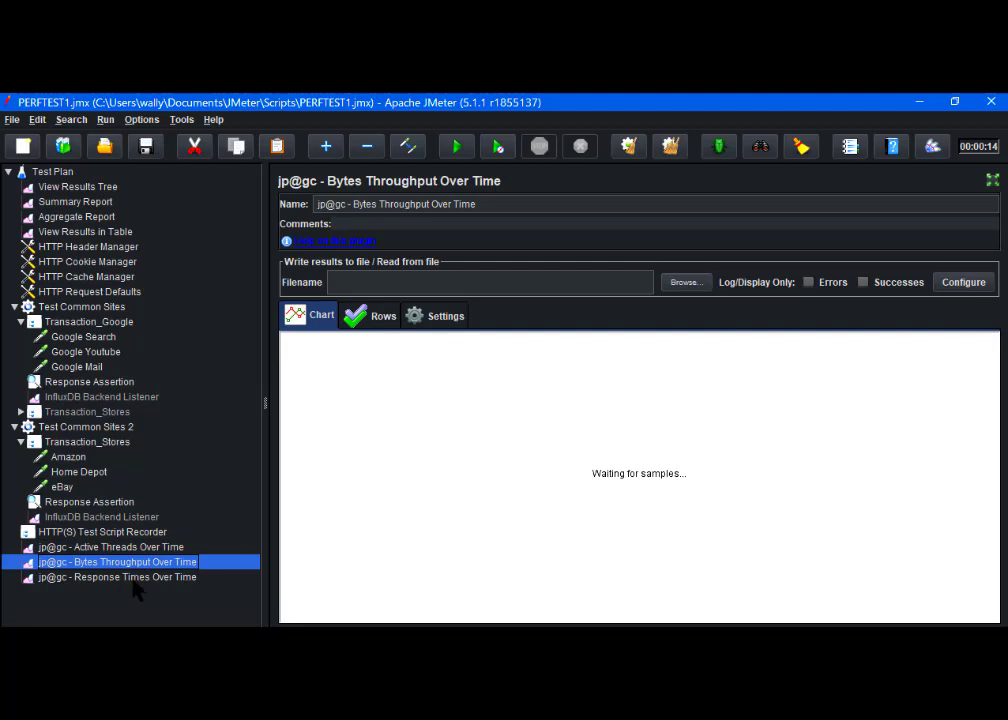
# - Set the graph line width of the Response Times Over Time listener to 3
pyautogui.click(136, 578)
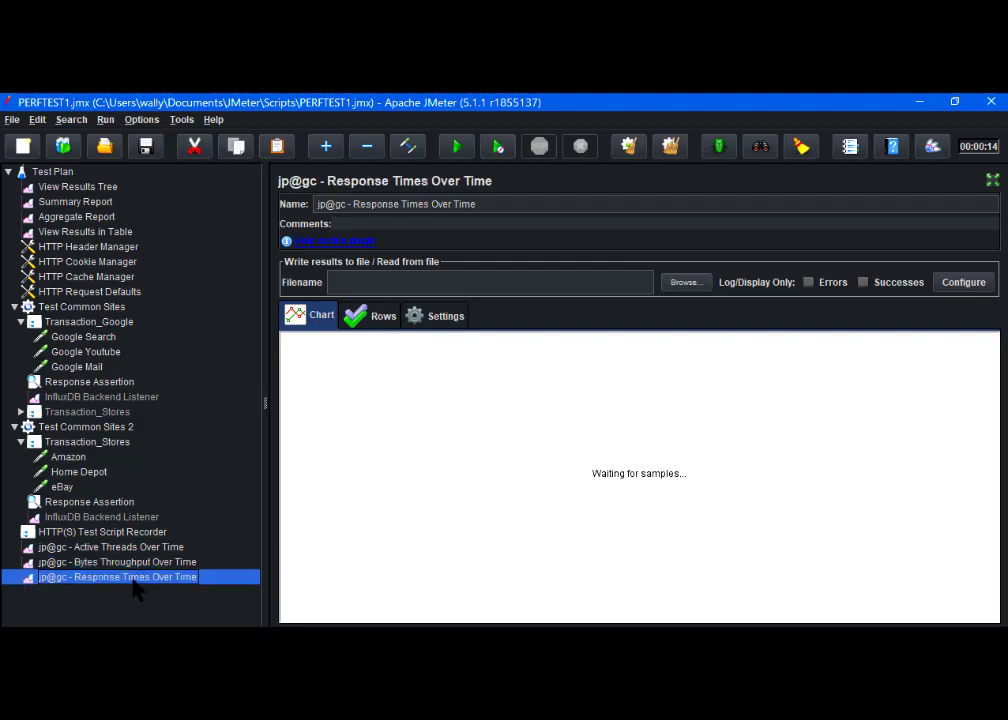
pyautogui.click(446, 316)
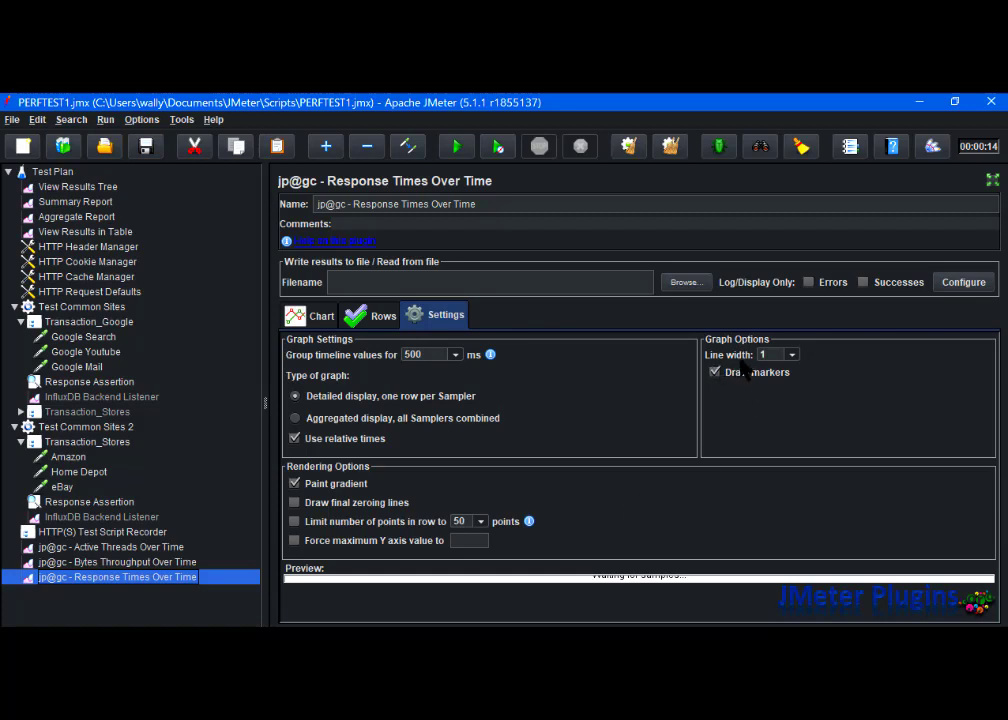
pyautogui.click(793, 356)
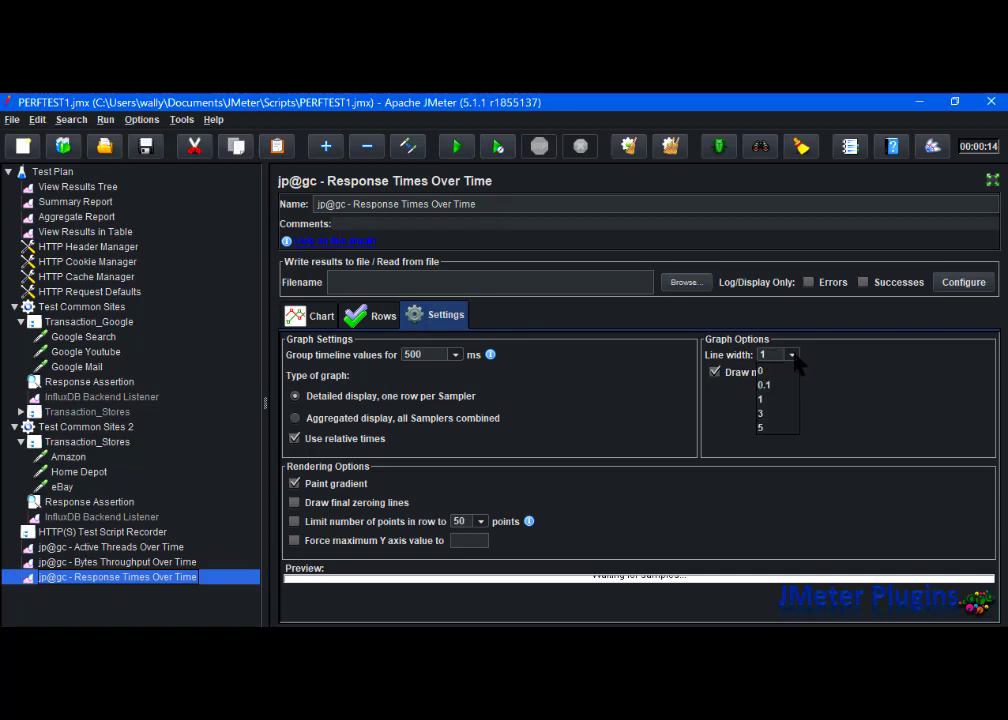
pyautogui.click(778, 413)
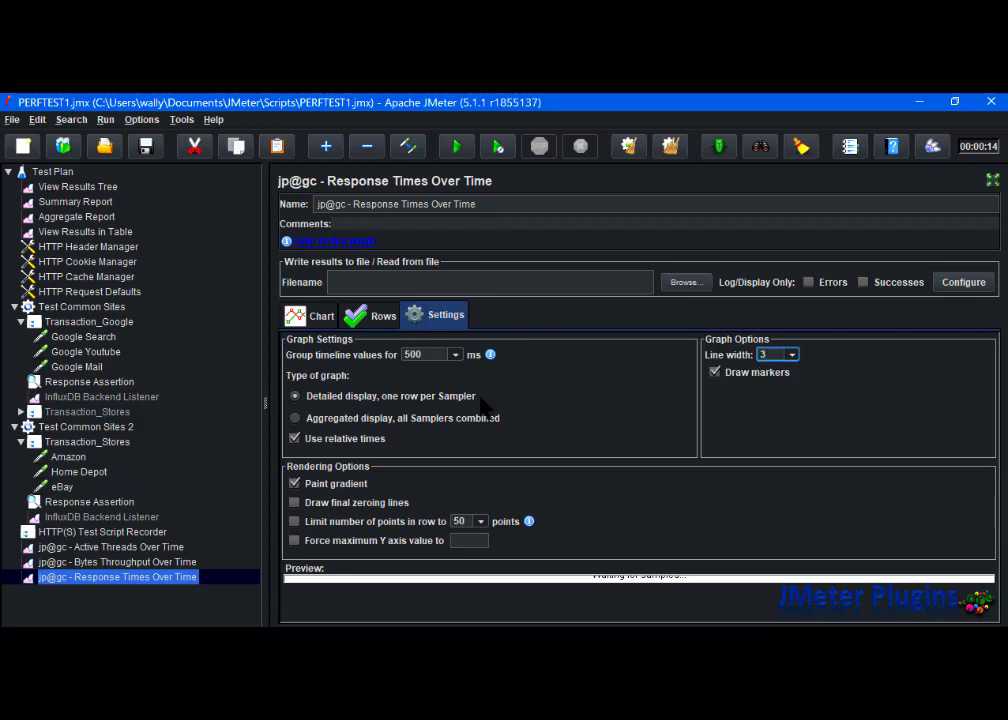
# - Set the graph line width of the Bytes Throughput Over Time listener to 3
pyautogui.click(140, 562)
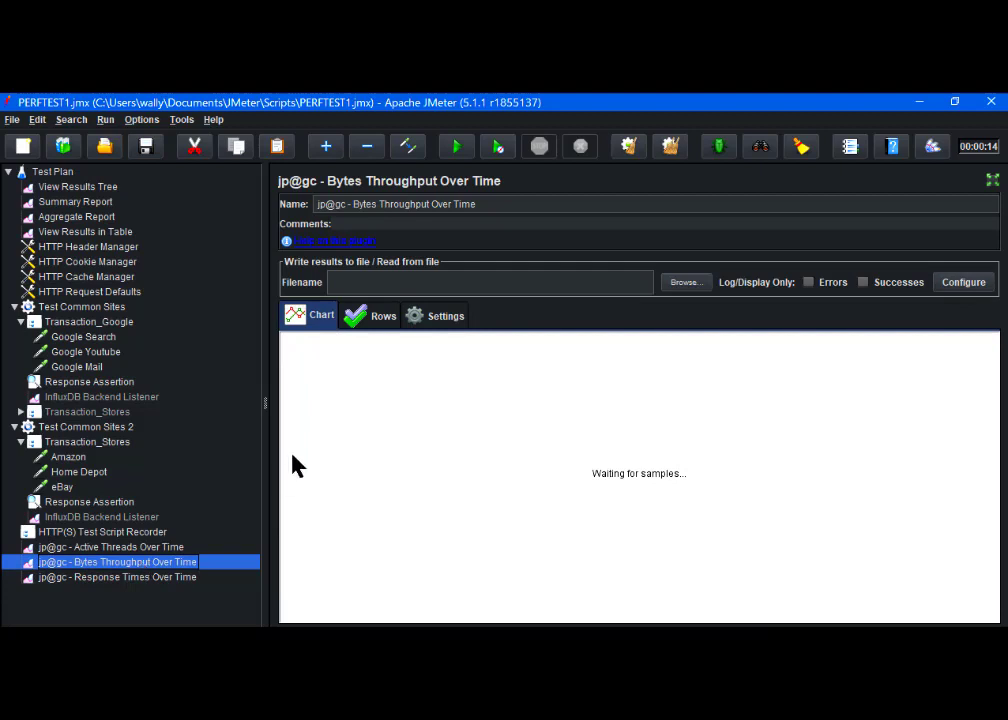
pyautogui.click(443, 316)
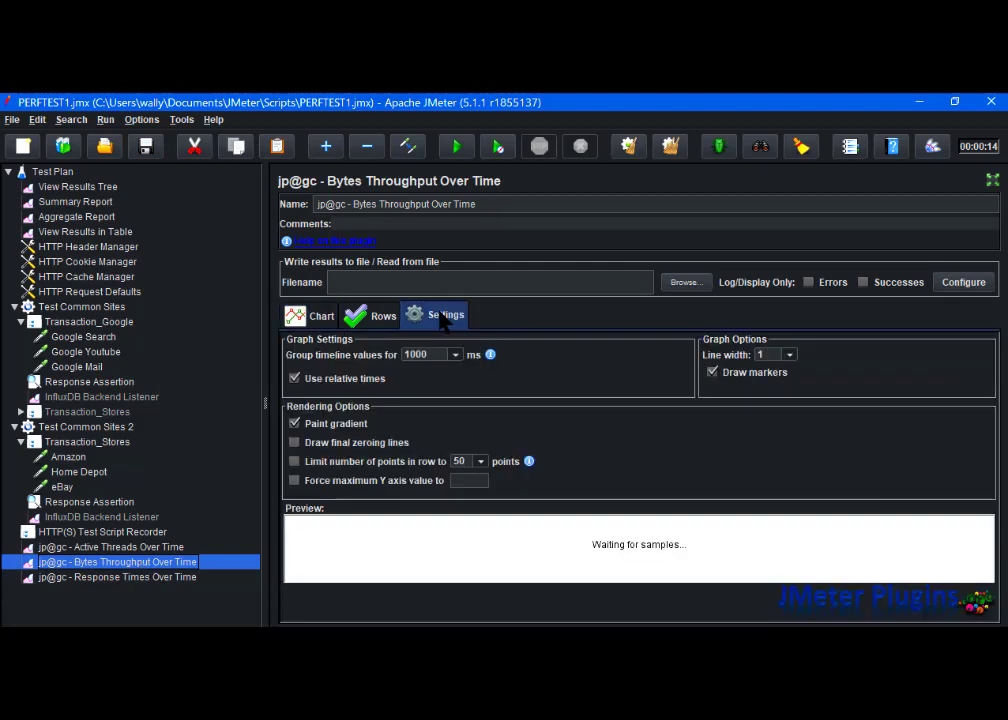
pyautogui.click(789, 355)
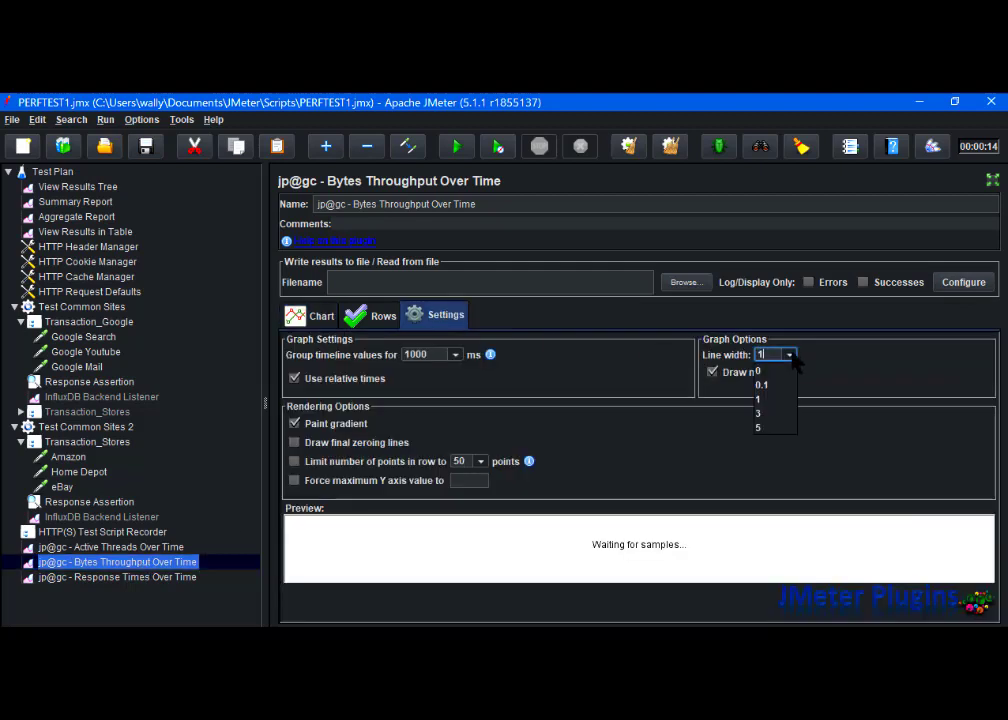
pyautogui.click(763, 413)
# - Set the graph line width of the Active Threads Over Time listener to 3
pyautogui.click(132, 548)
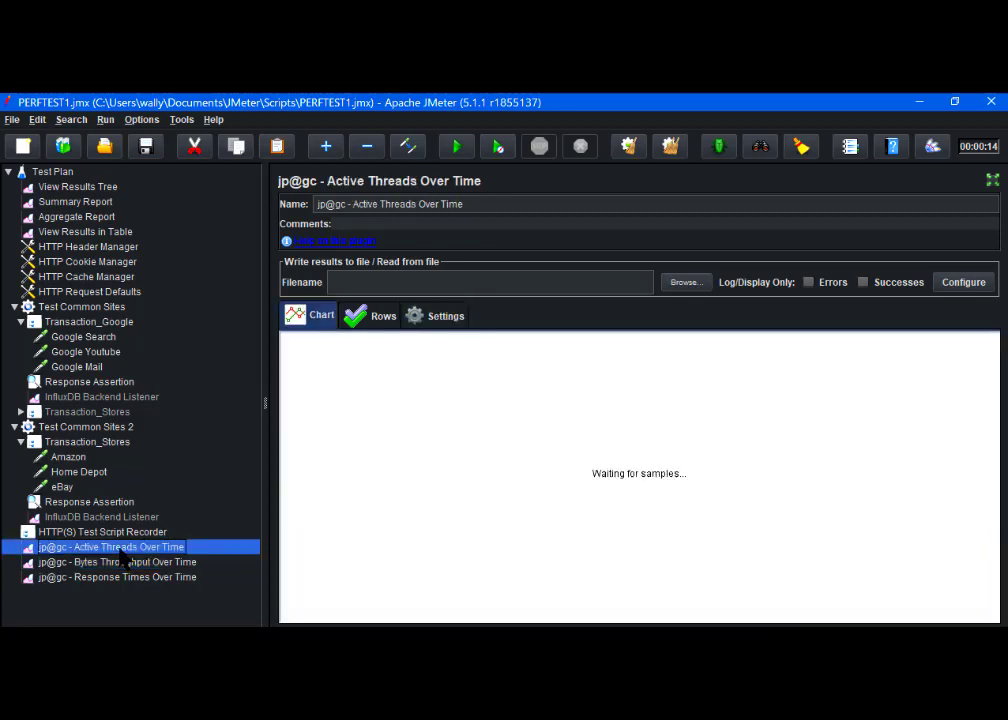
pyautogui.click(446, 316)
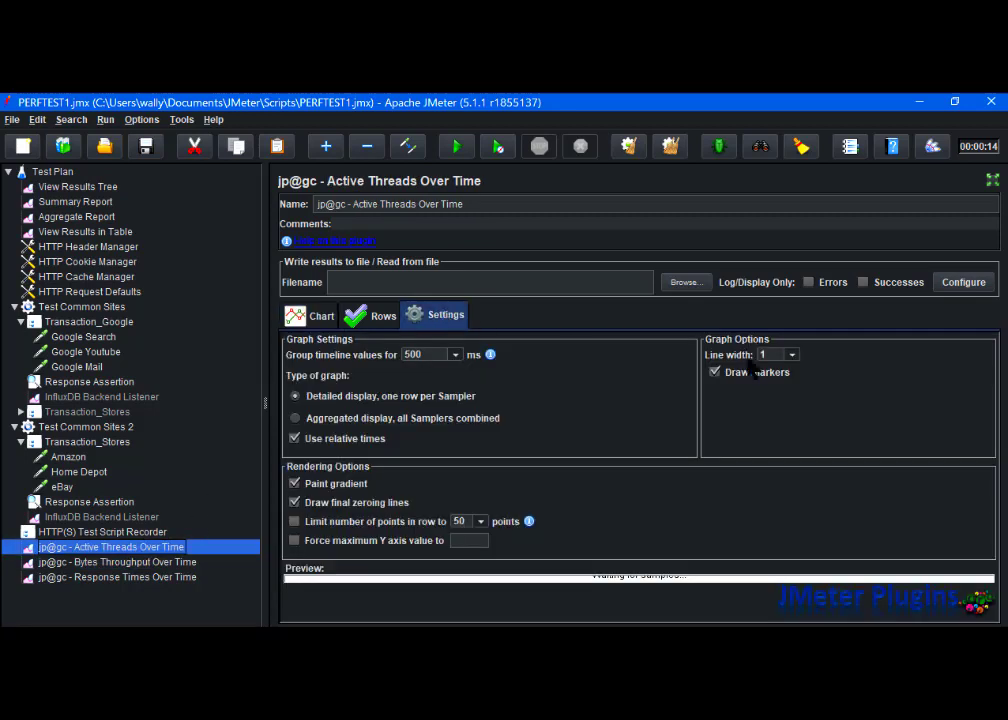
pyautogui.click(791, 356)
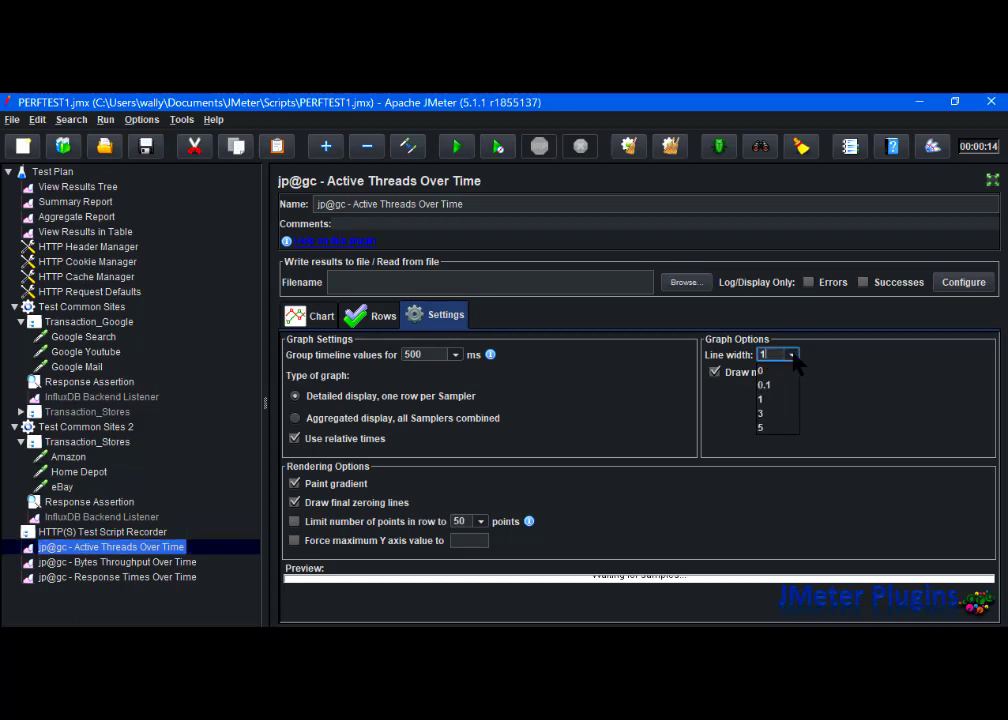
pyautogui.click(764, 413)
# - Check the thread properties of Test Common Sites and Test Common Sites 2, and save the test plan
pyautogui.click(75, 307)
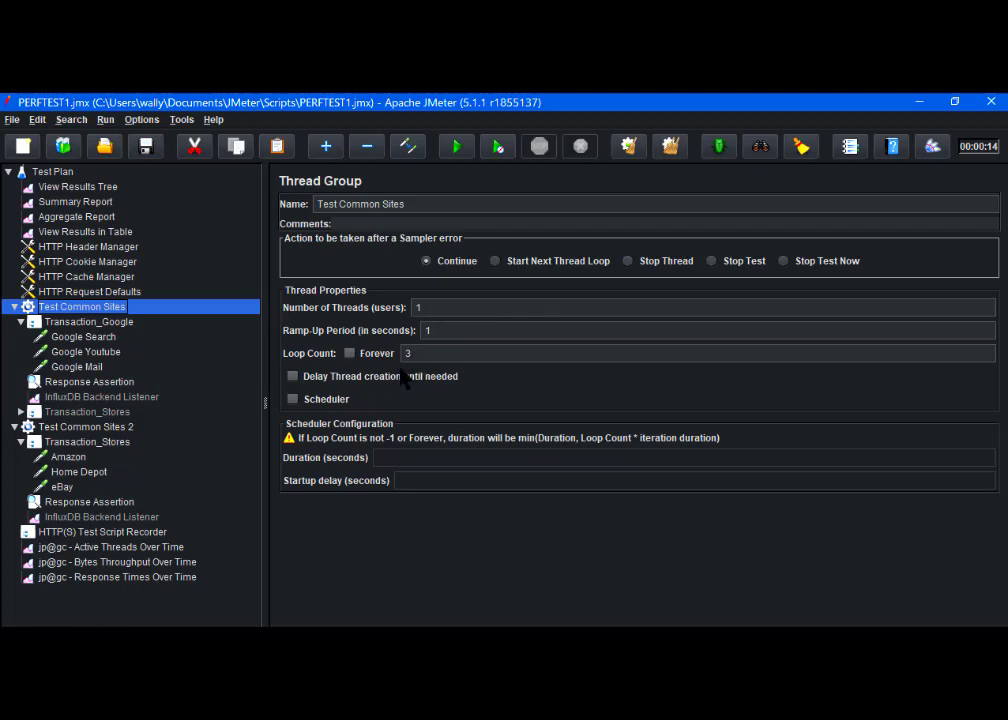
pyautogui.click(98, 431)
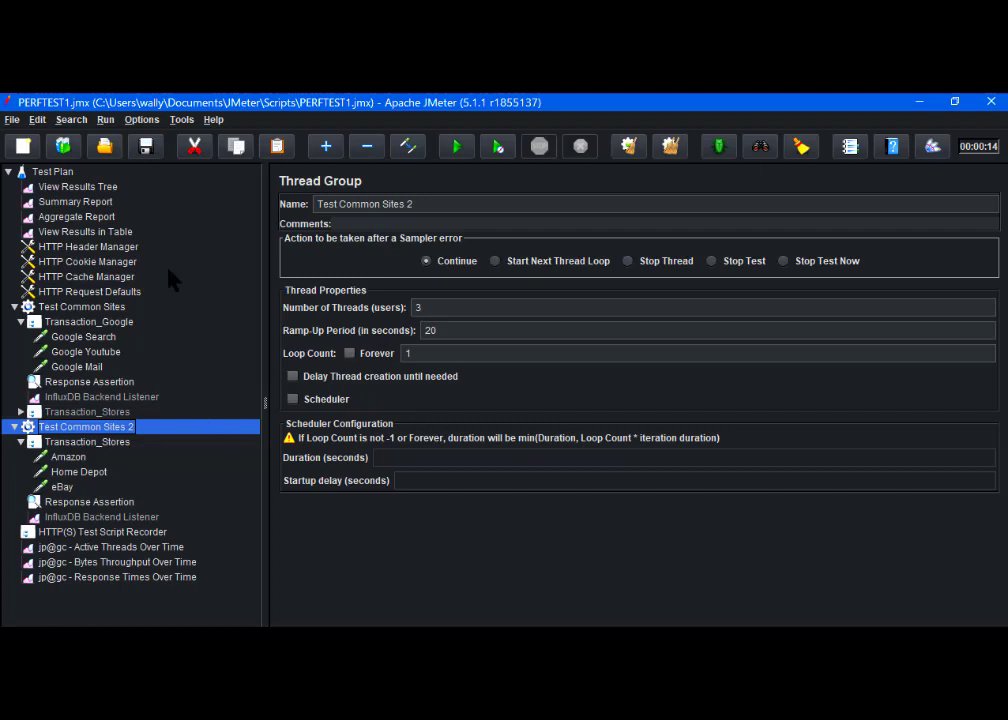
pyautogui.click(145, 150)
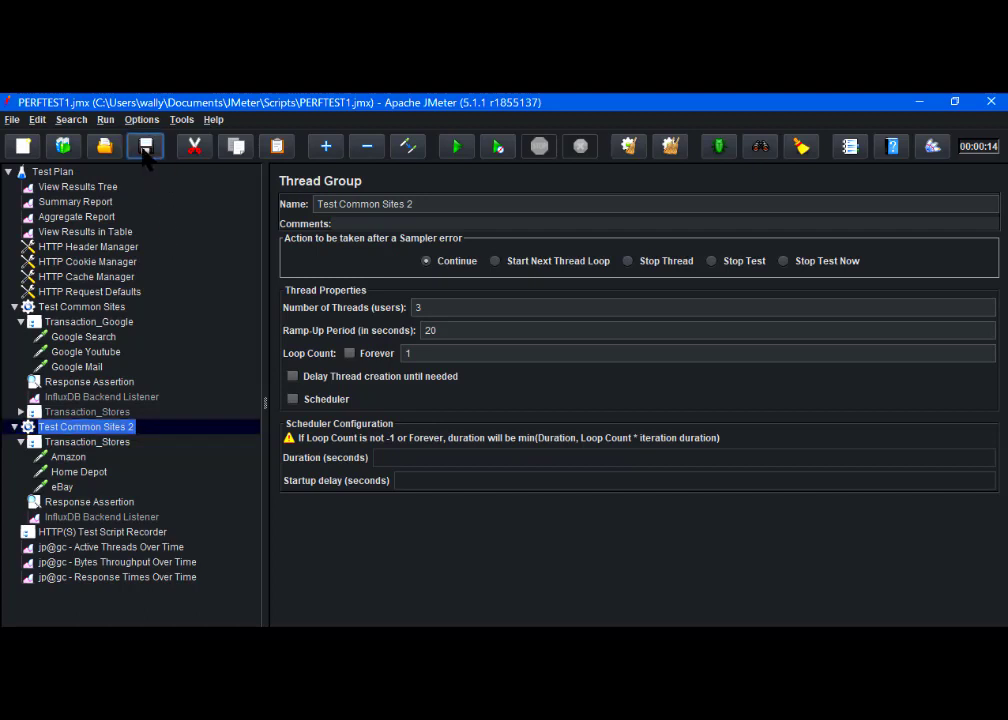
# - Run the test plan with View Results Tree shown, overwriting the existing perftest1.jtl results file
pyautogui.click(86, 189)
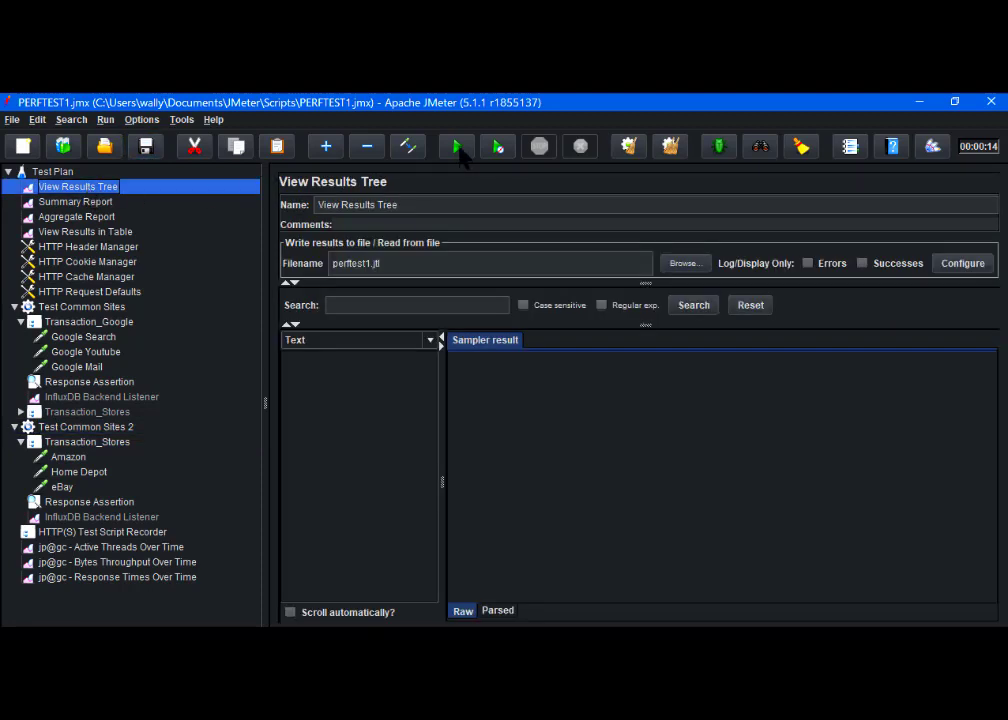
pyautogui.click(457, 147)
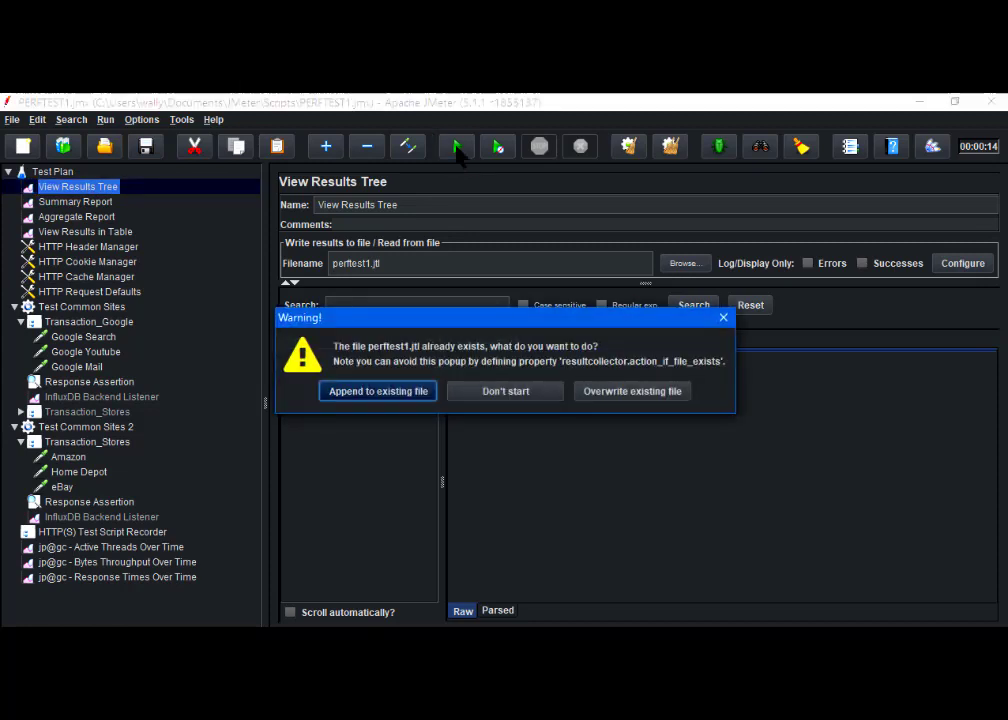
pyautogui.click(613, 393)
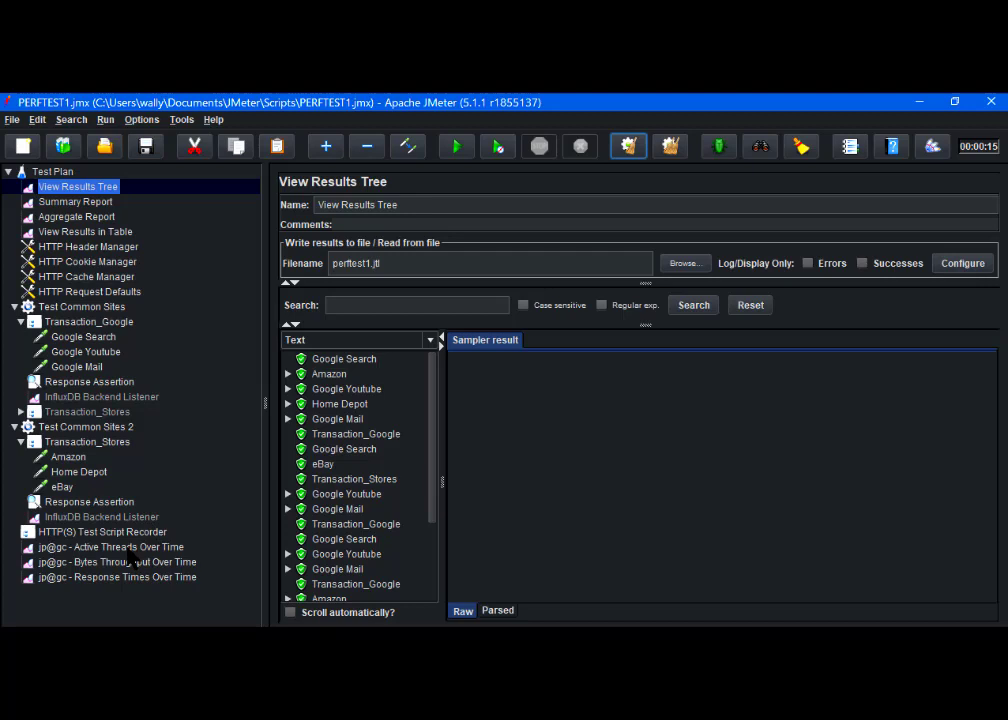
# - Examine the Active Threads Over Time chart, and the chart and row list of Bytes Throughput Over Time
pyautogui.click(125, 548)
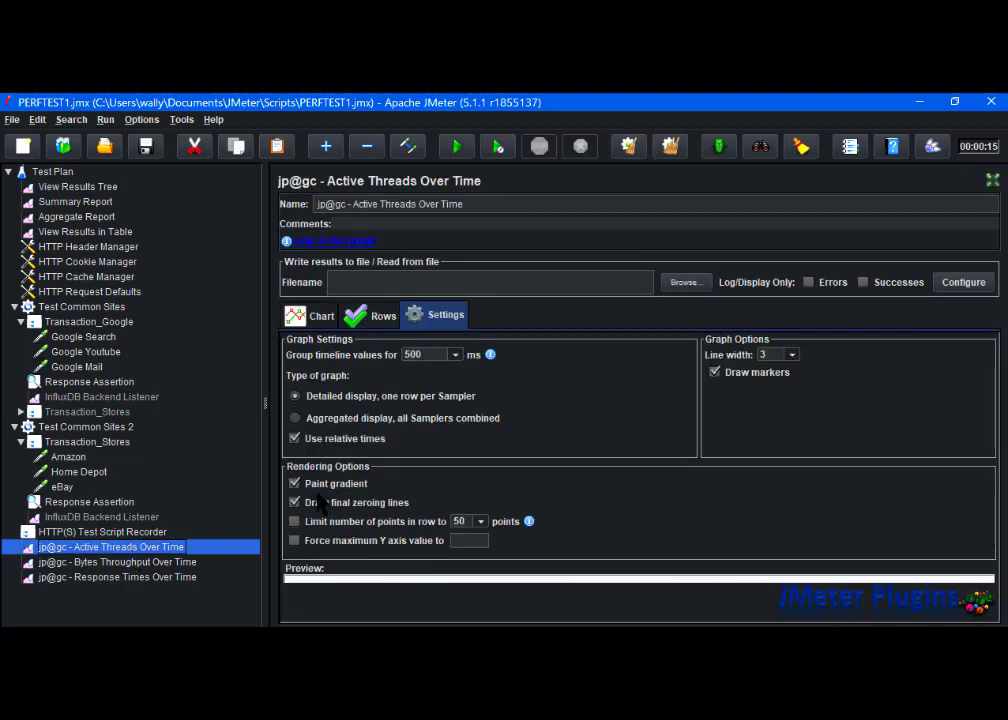
pyautogui.click(306, 316)
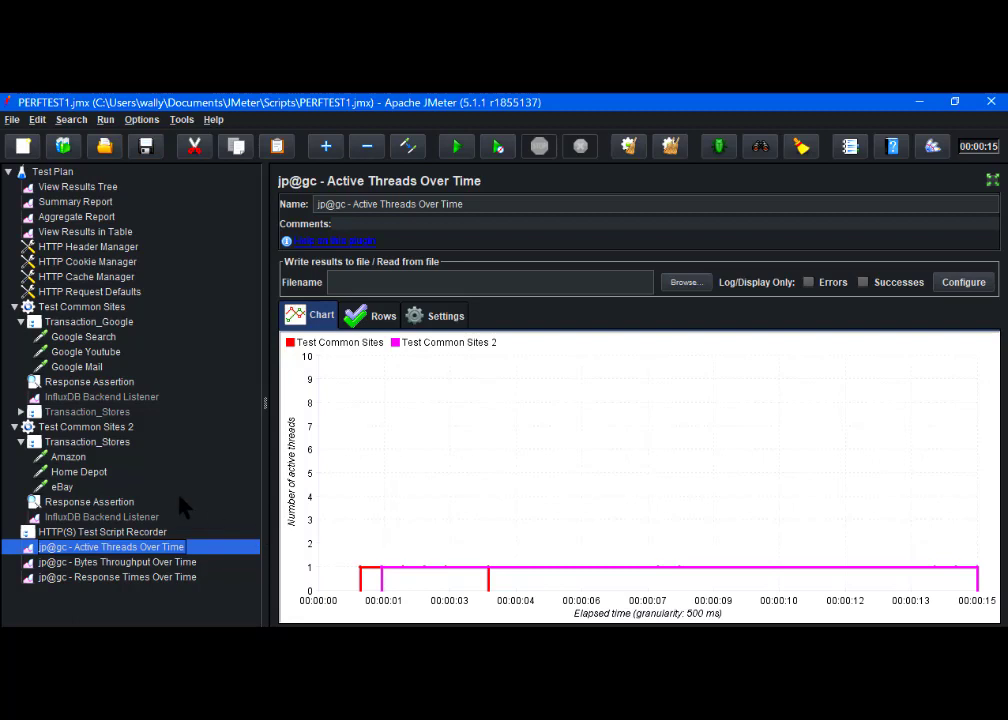
pyautogui.click(143, 565)
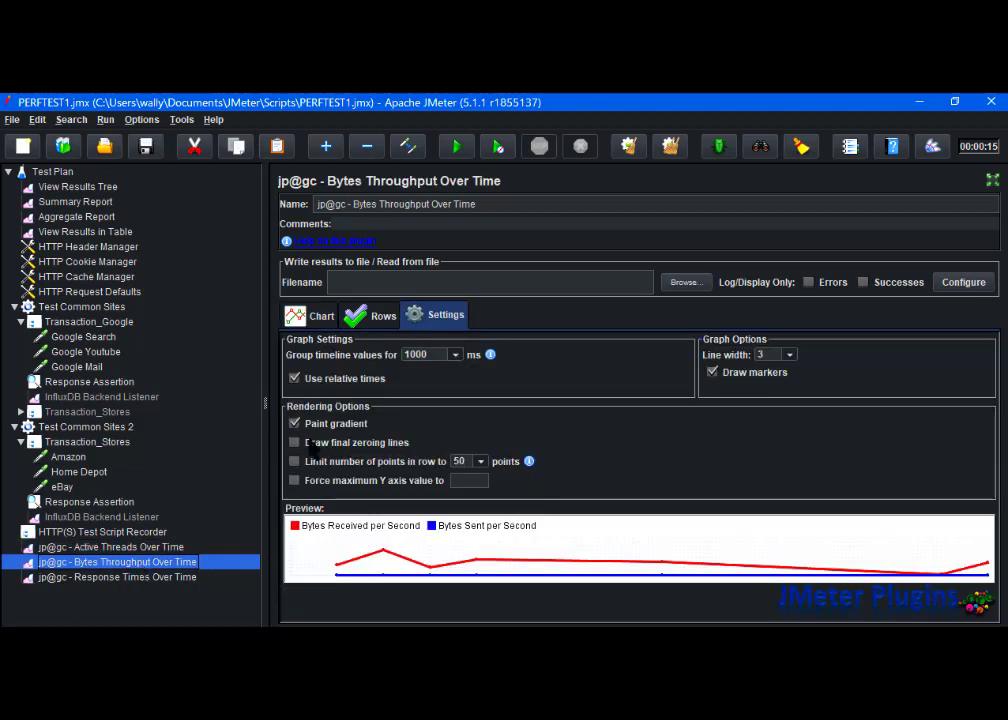
pyautogui.click(298, 317)
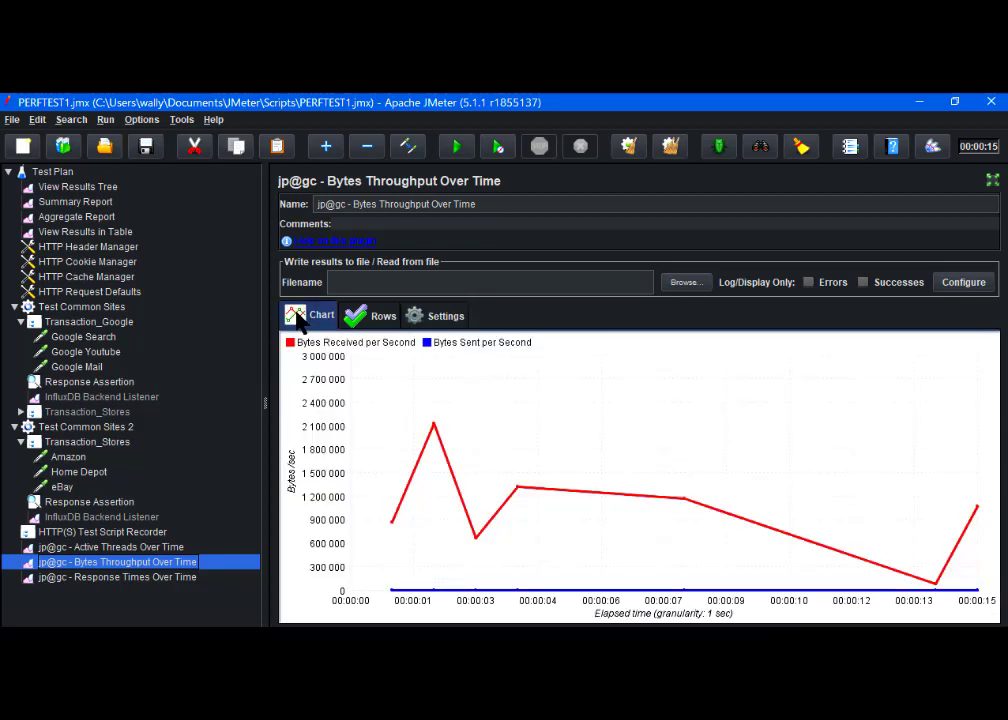
pyautogui.click(384, 318)
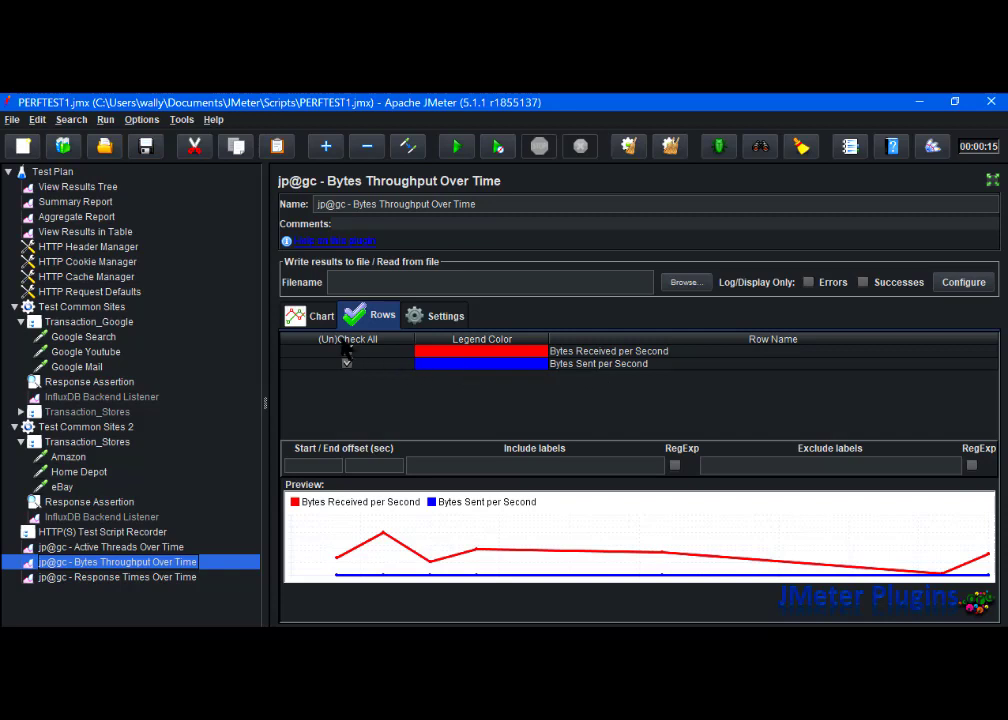
pyautogui.click(323, 315)
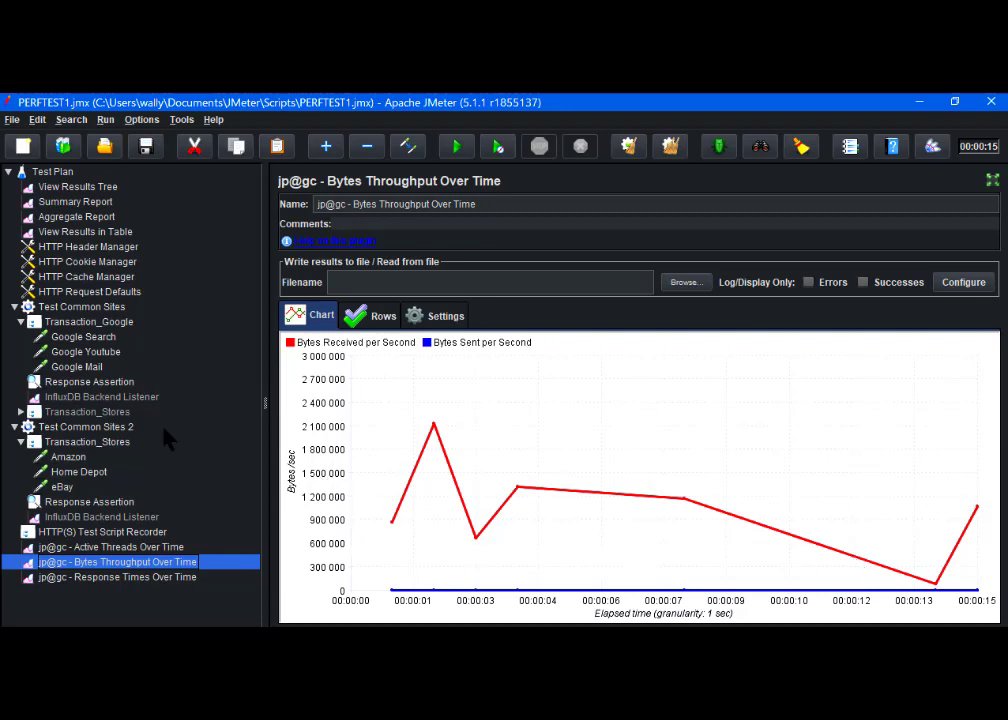
# - Examine the Response Times Over Time chart and rows, and compare with the Bytes Throughput chart and View Results in Table
pyautogui.click(145, 578)
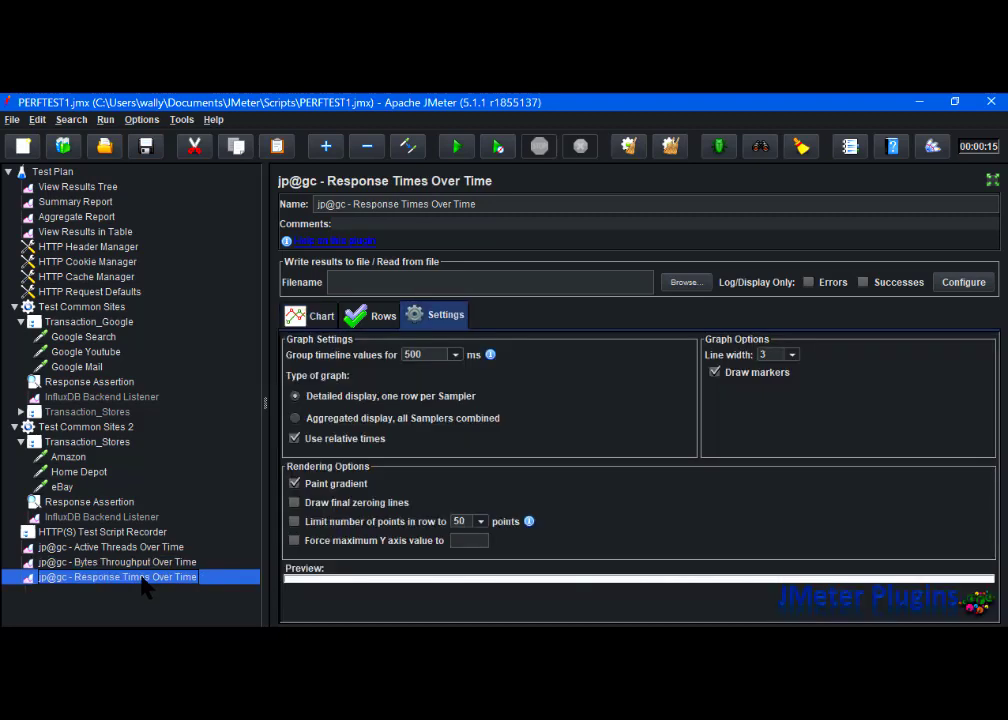
pyautogui.click(308, 316)
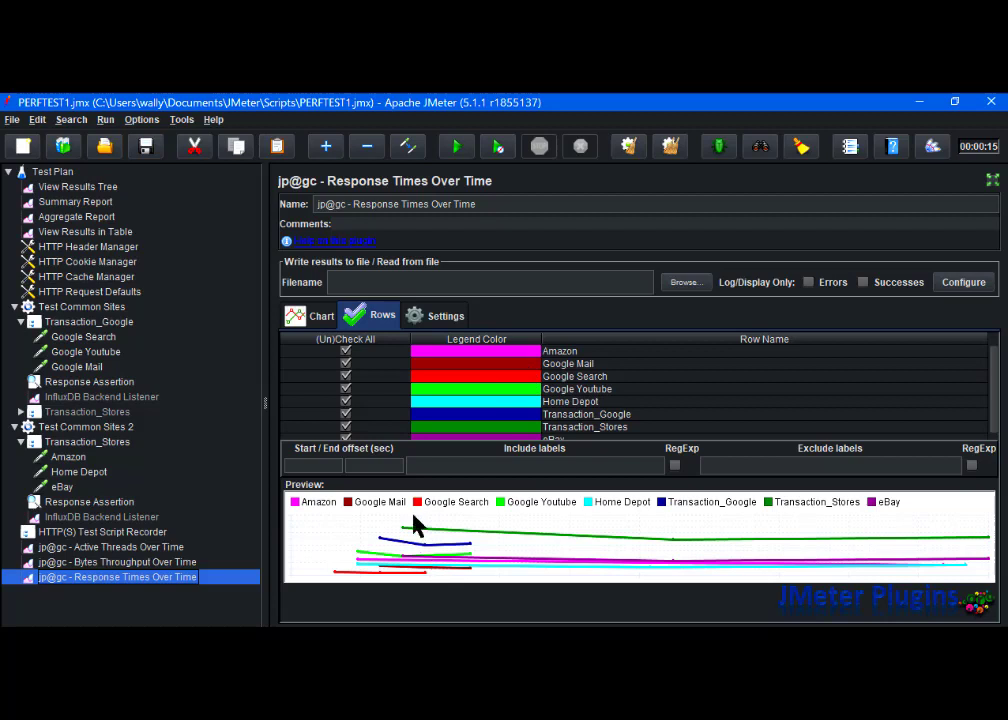
pyautogui.click(294, 318)
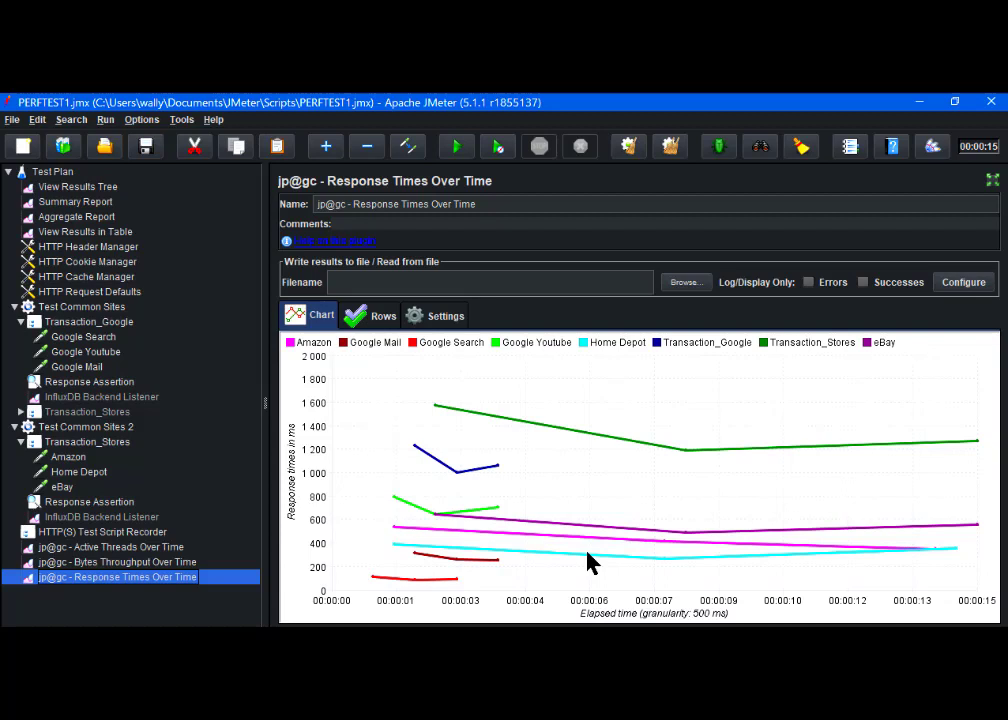
pyautogui.click(118, 562)
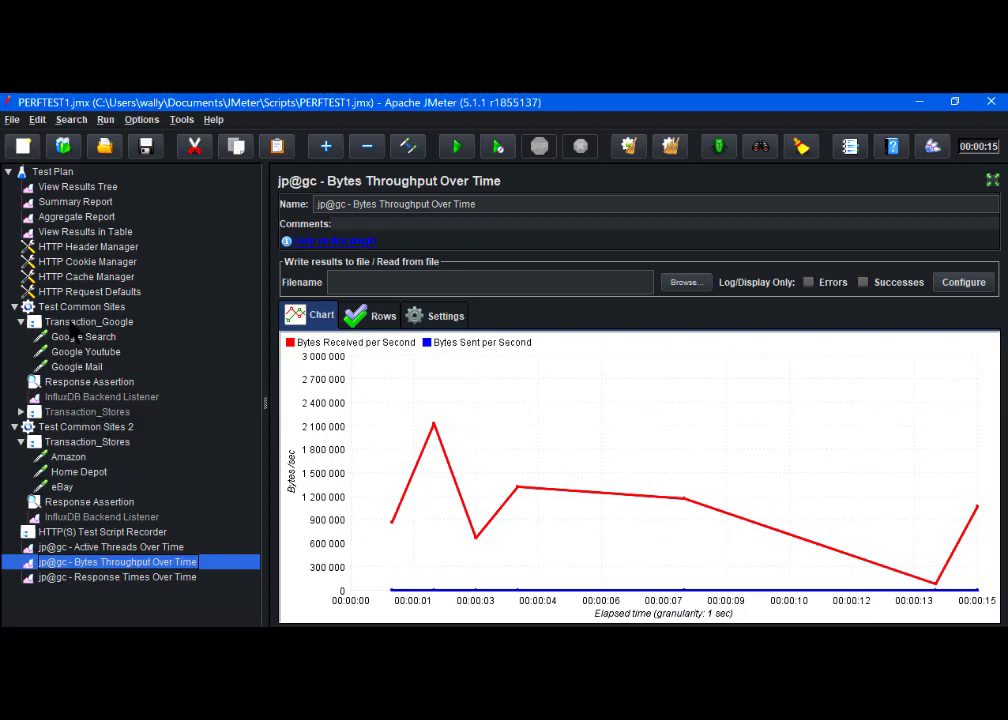
pyautogui.click(69, 233)
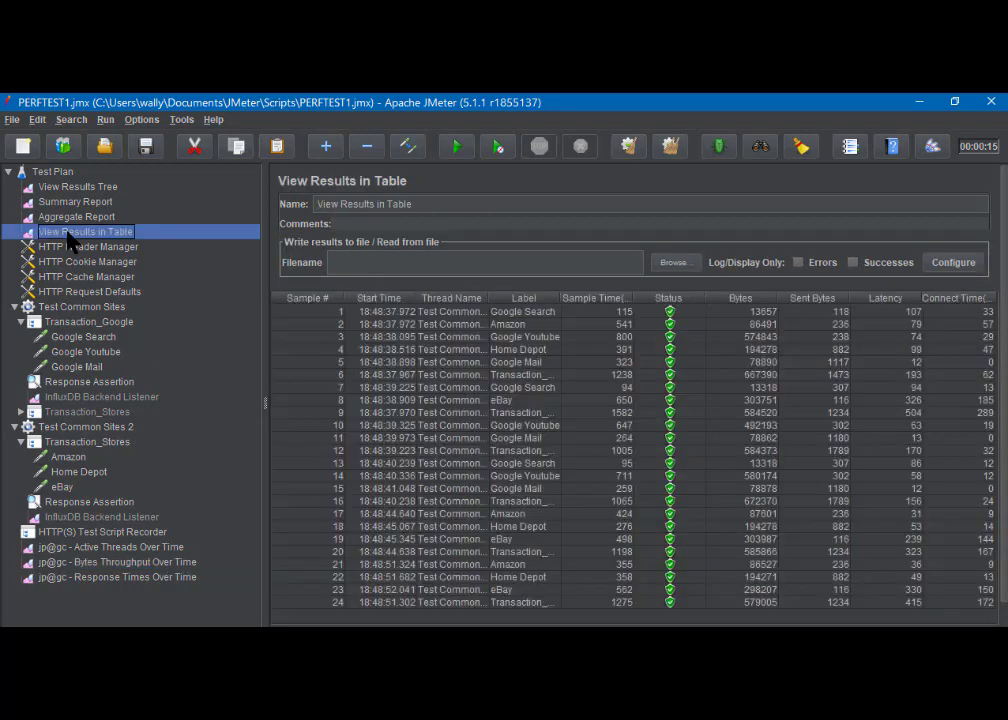
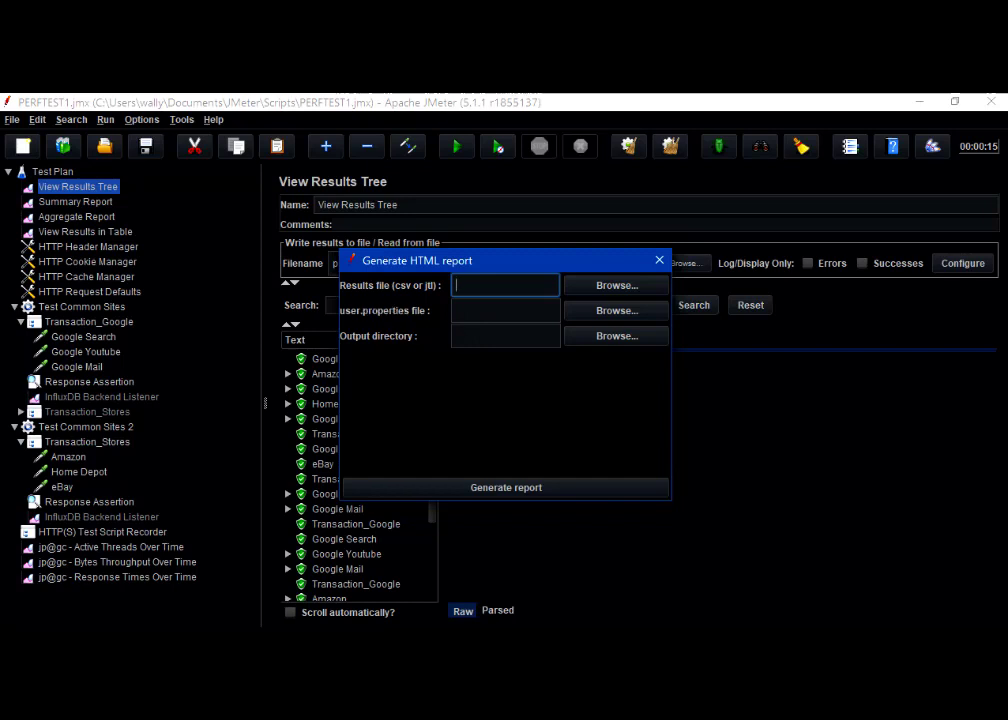
# - Start a fresh Generate HTML report and choose perftest1.jtl from the bin folder as its results file
pyautogui.click(660, 261)
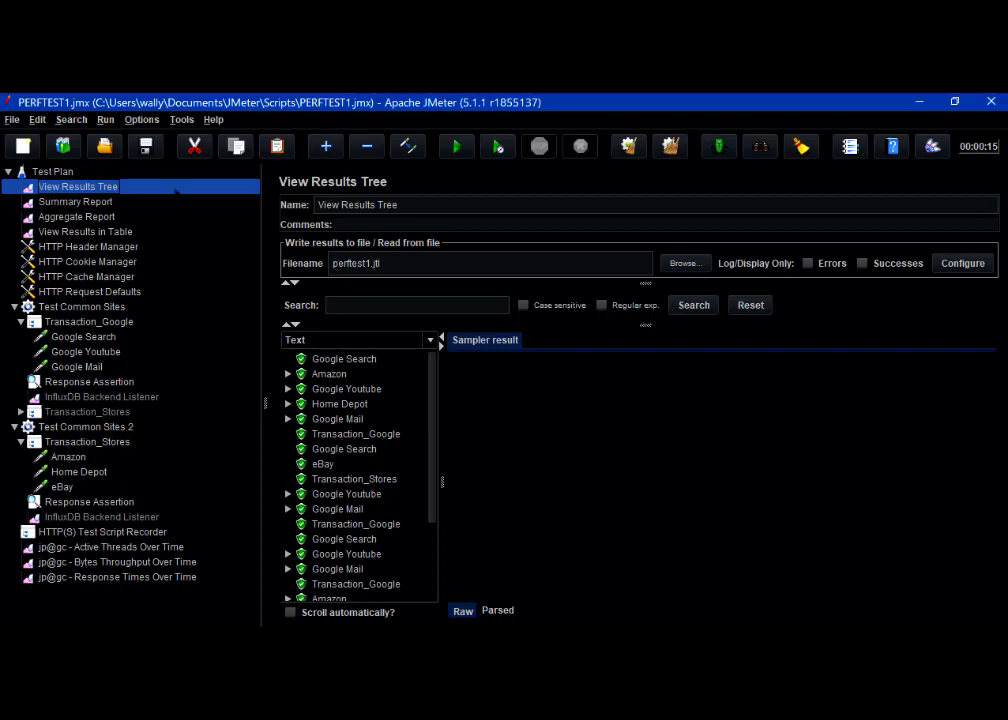
pyautogui.click(181, 119)
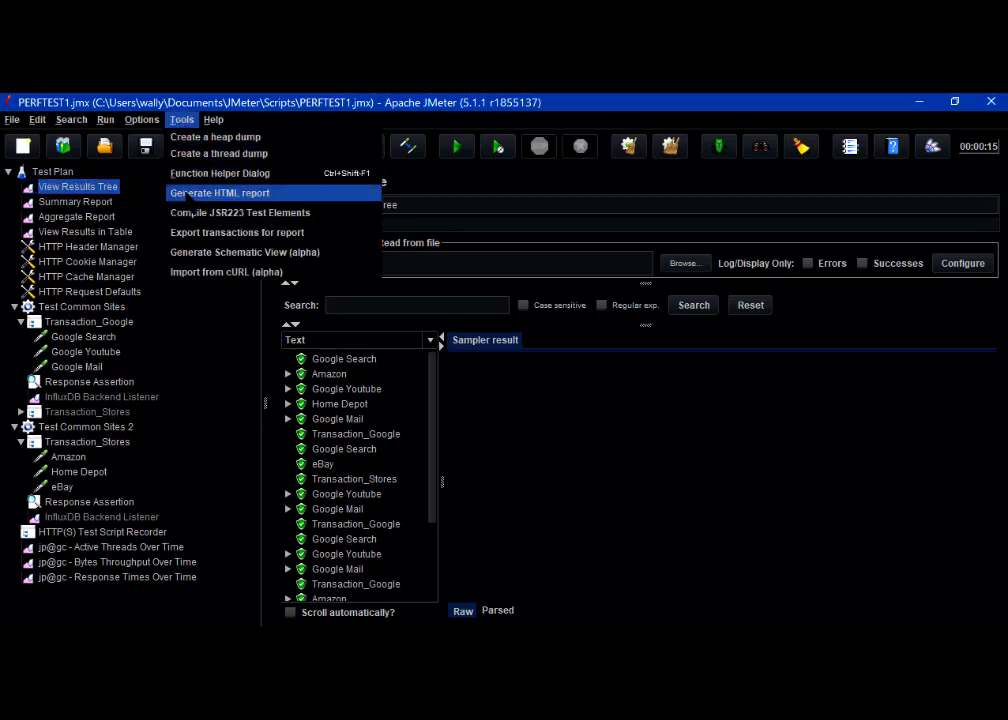
pyautogui.click(187, 193)
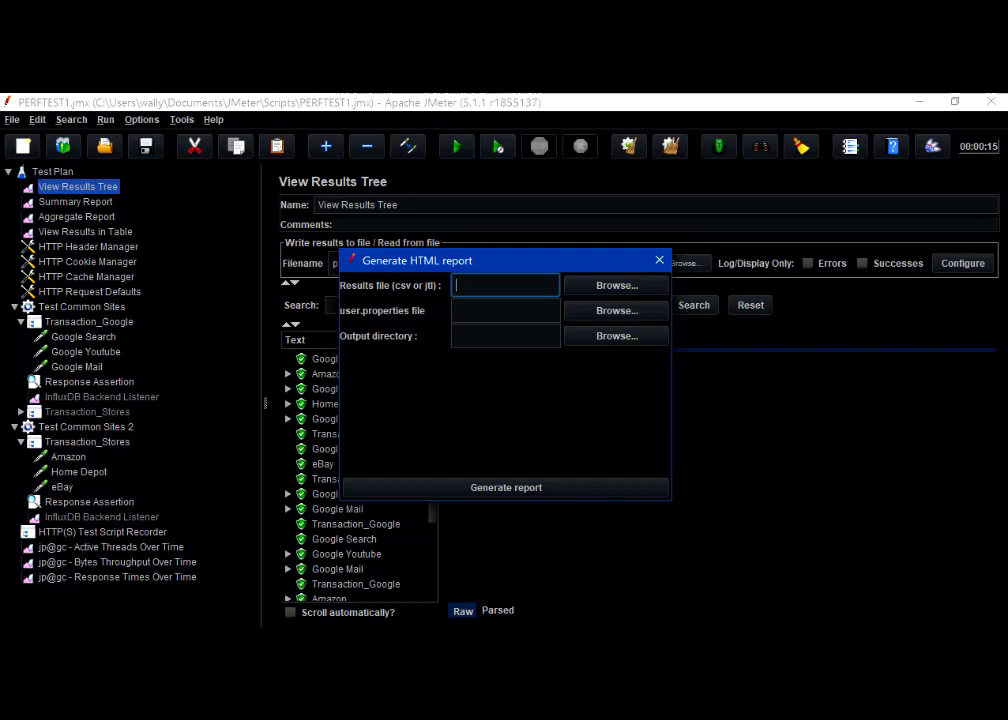
pyautogui.click(628, 286)
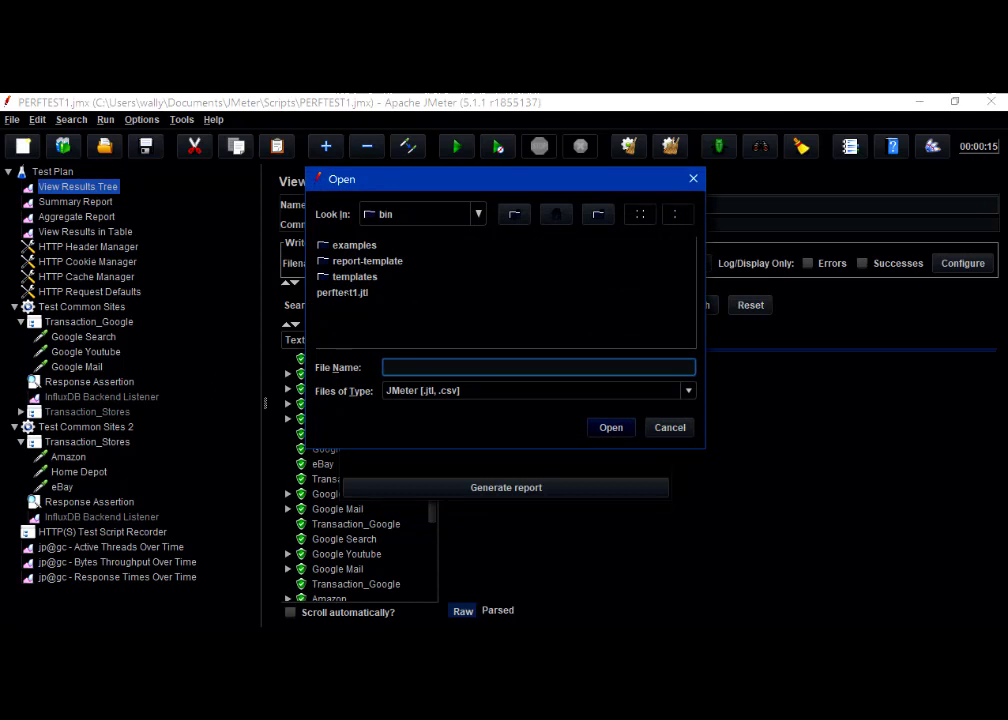
pyautogui.click(345, 292)
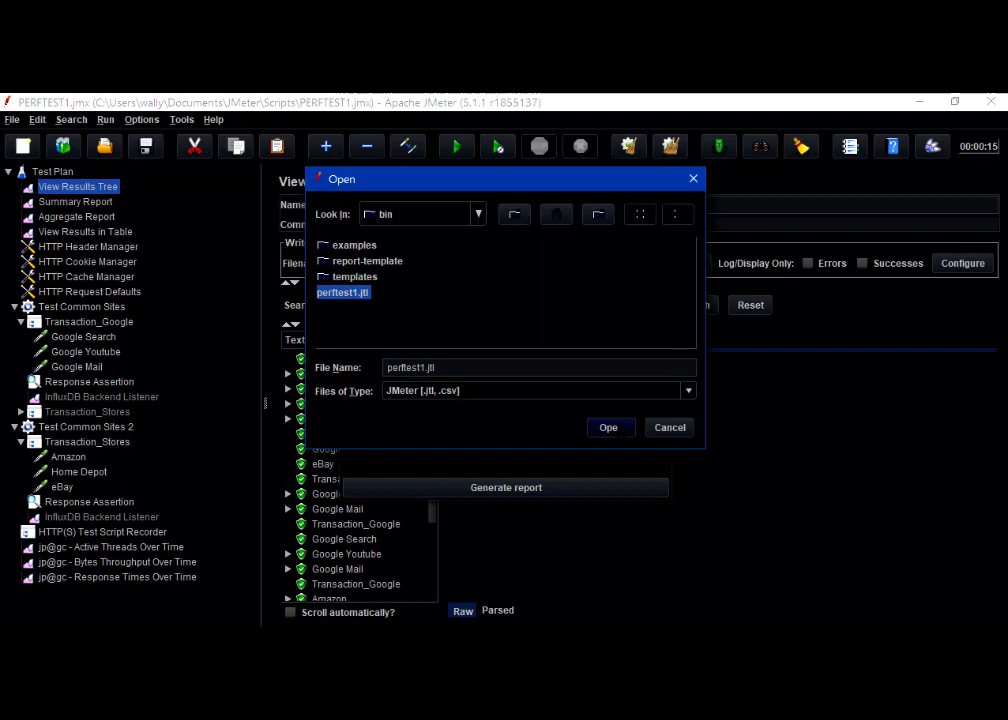
pyautogui.click(608, 427)
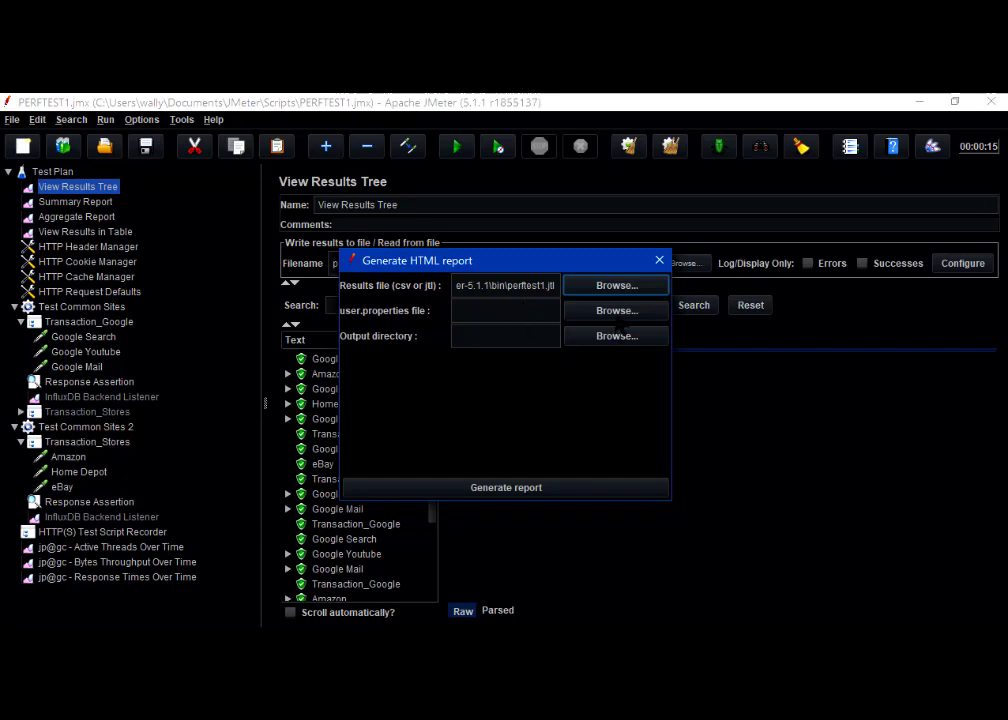
# - Choose user.properties from the bin folder as the HTML report's user properties file
pyautogui.click(617, 310)
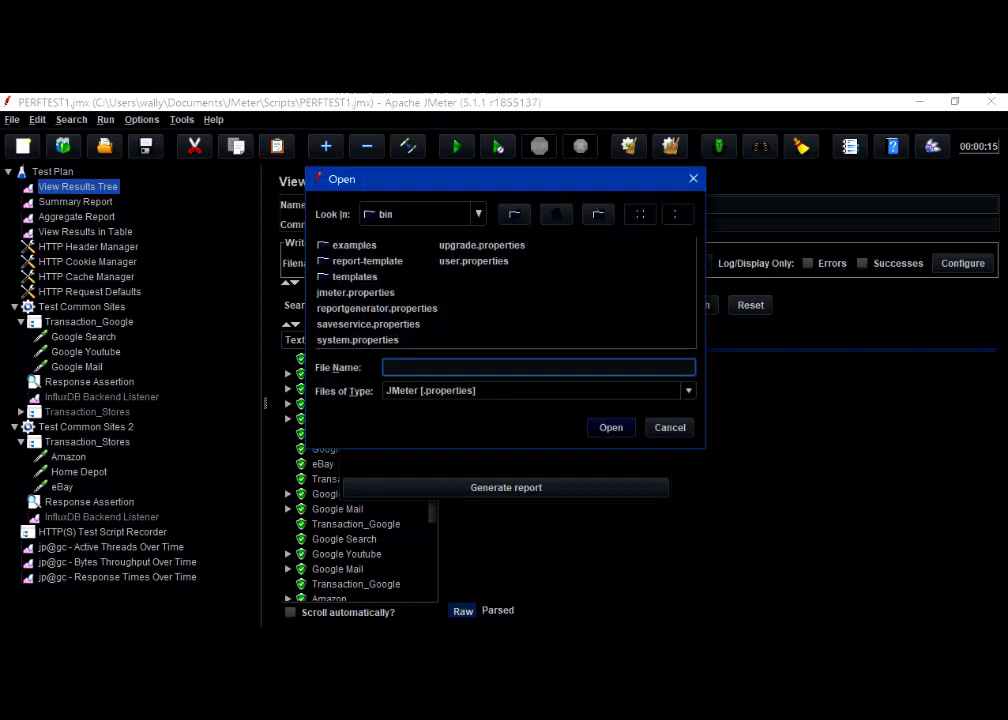
pyautogui.click(474, 261)
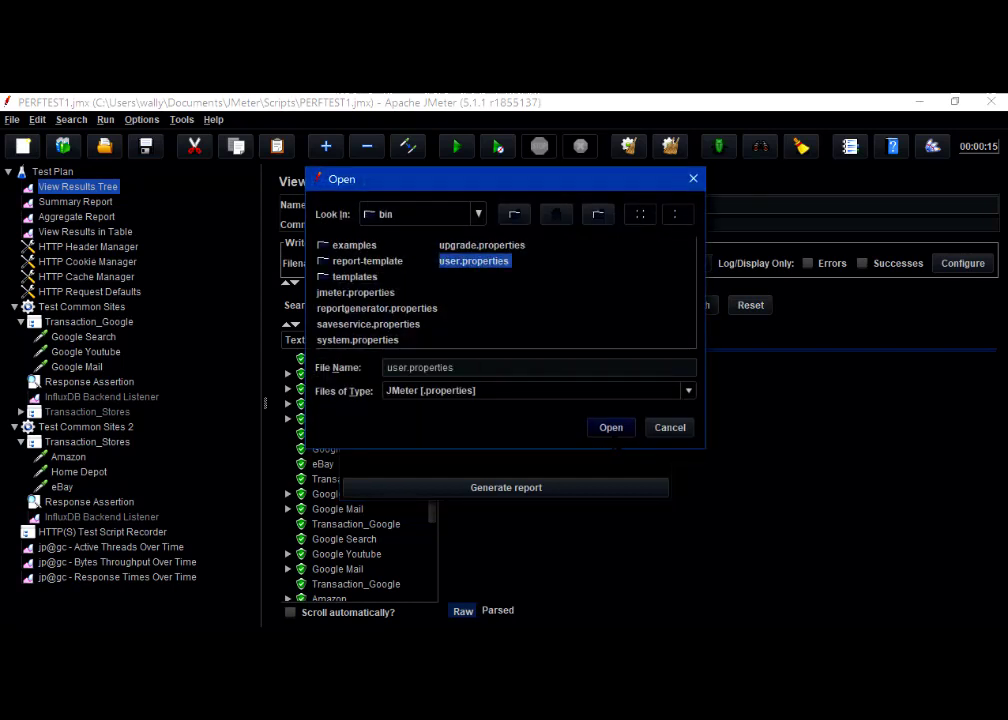
pyautogui.click(611, 427)
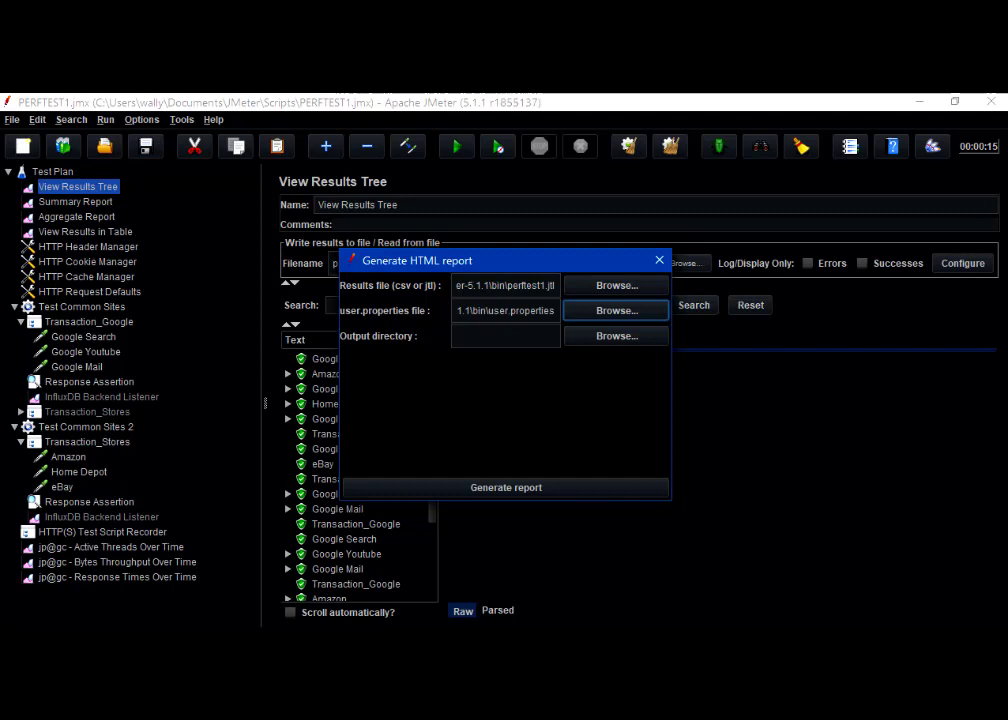
# - Set the HTML report's output directory to the HTMLReports folder inside the JMeter folder
pyautogui.click(617, 336)
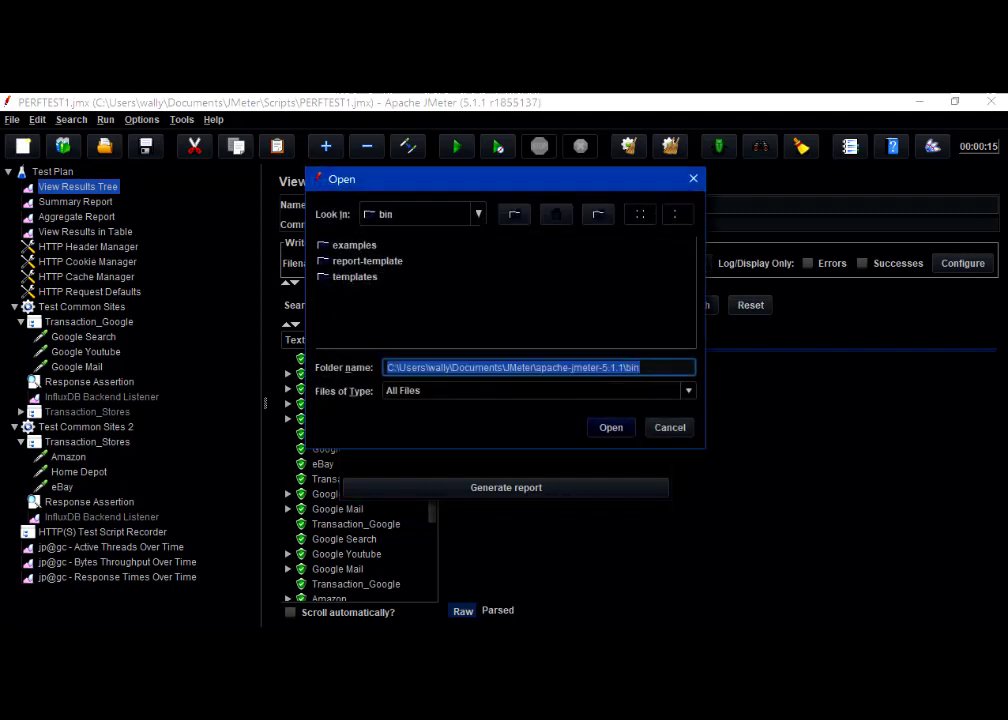
pyautogui.click(478, 214)
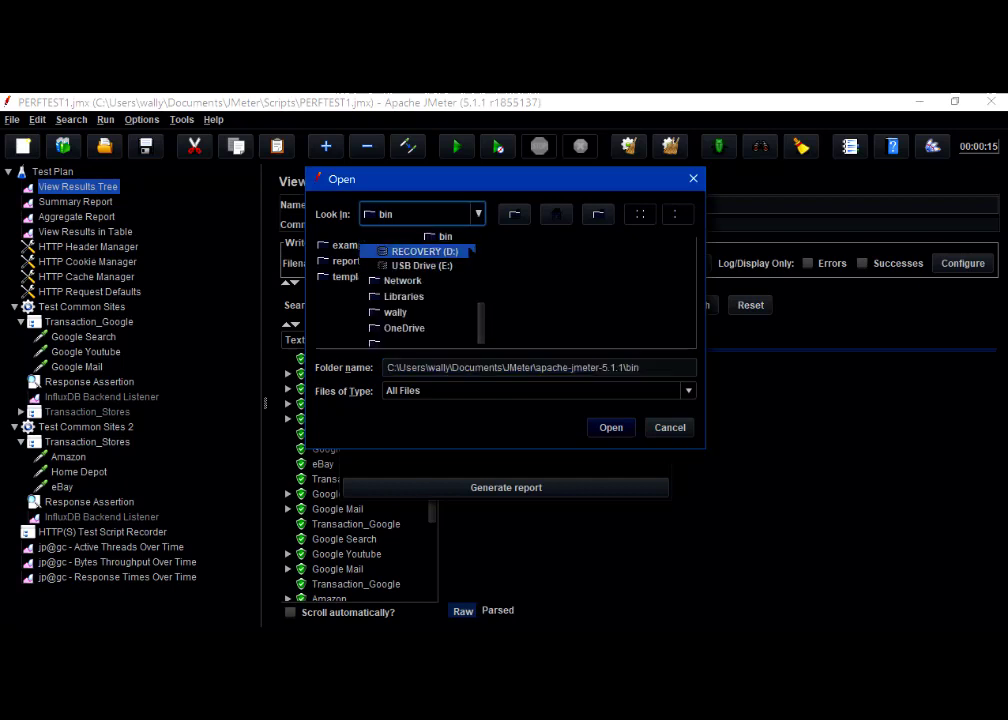
pyautogui.scroll(1, 470, 250)
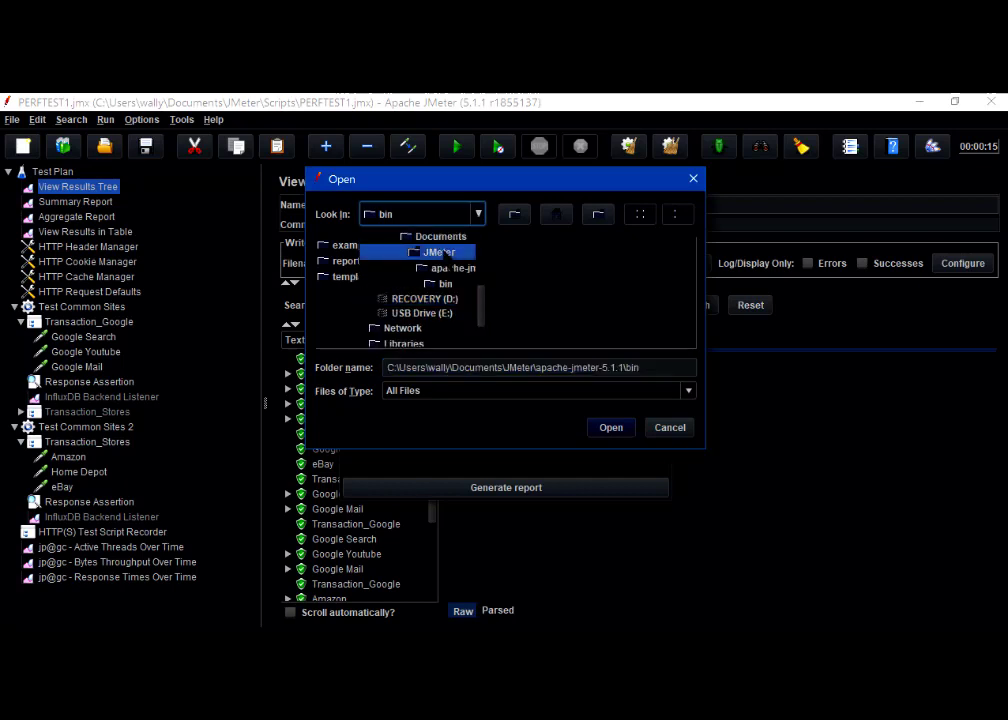
pyautogui.click(441, 254)
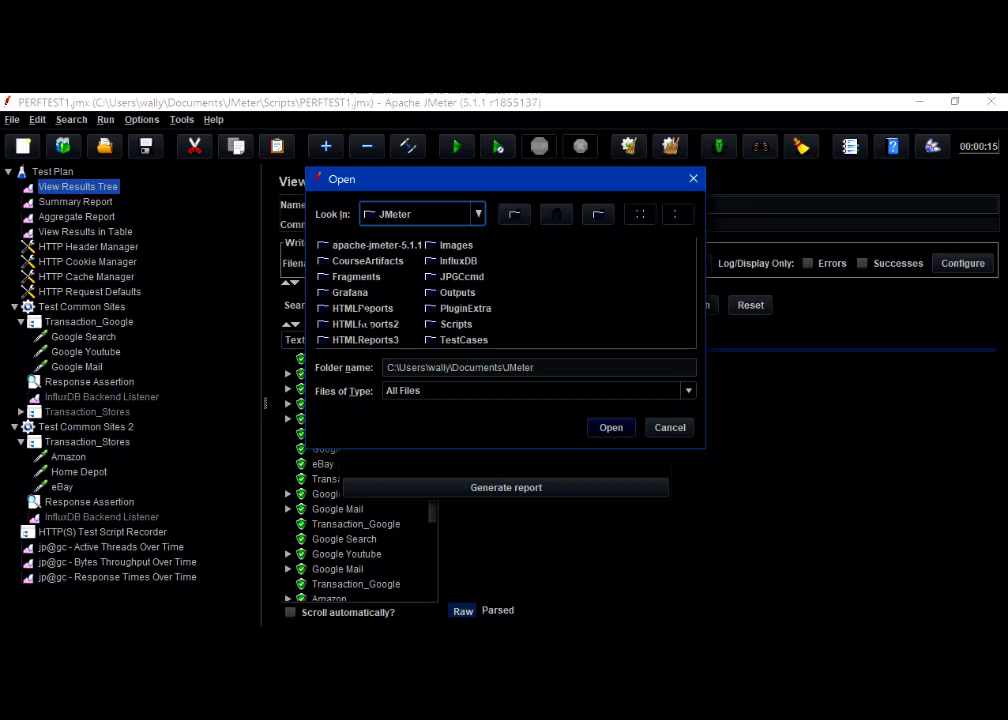
pyautogui.click(363, 310)
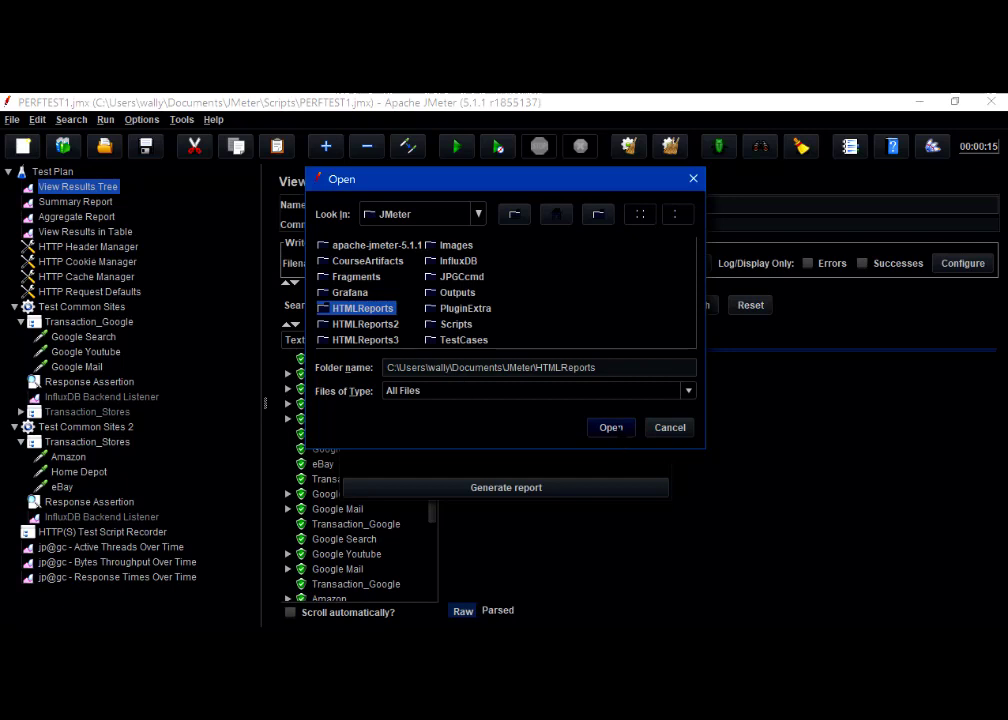
pyautogui.click(611, 427)
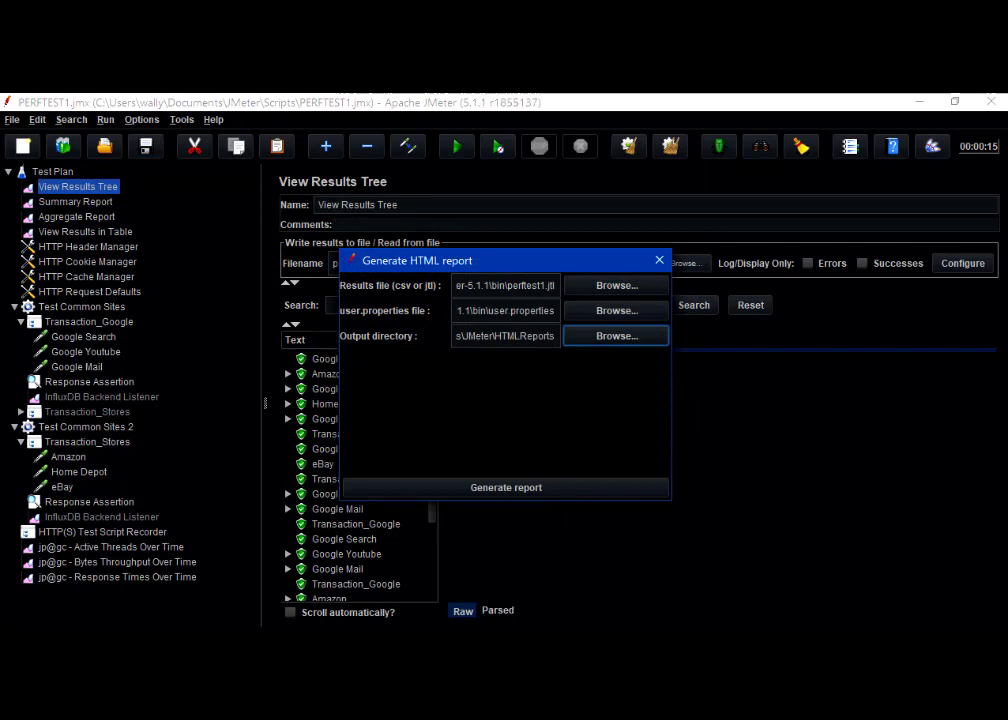
# - Switch to File Explorer and open the HTMLReports folder inside Documents\JMeter
pyautogui.click(246, 640)
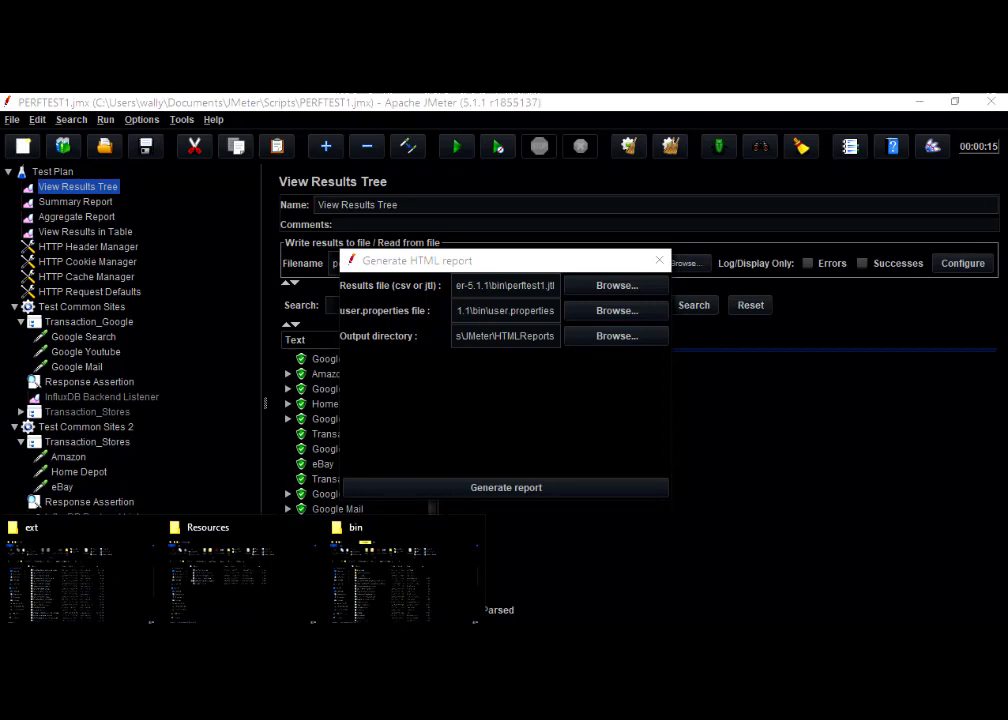
pyautogui.moveTo(230, 578)
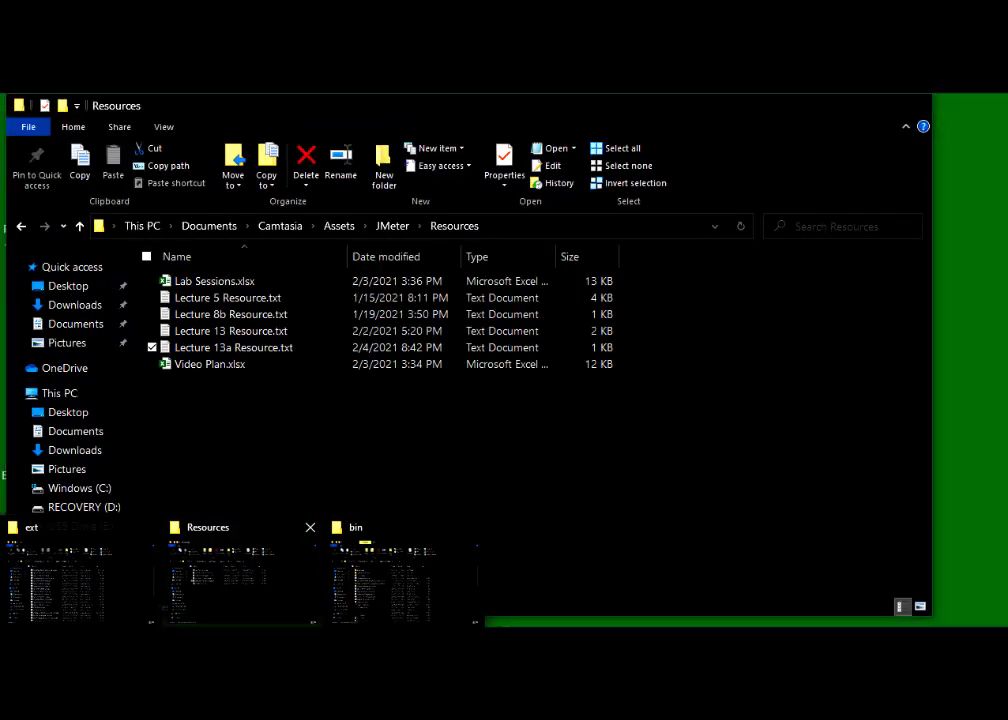
pyautogui.click(373, 600)
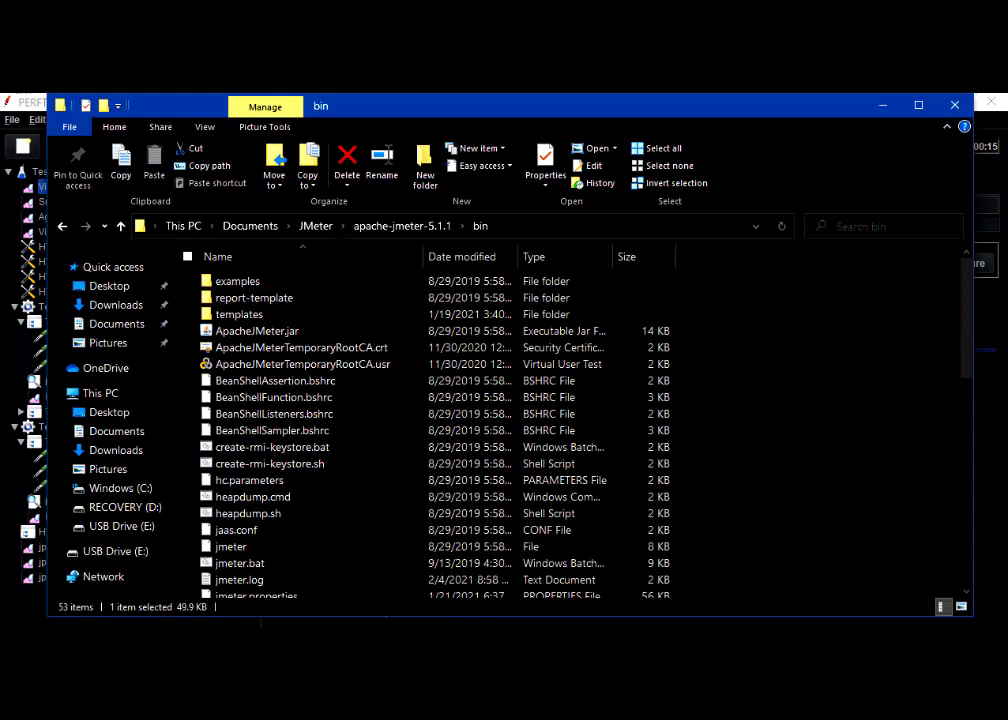
pyautogui.click(316, 226)
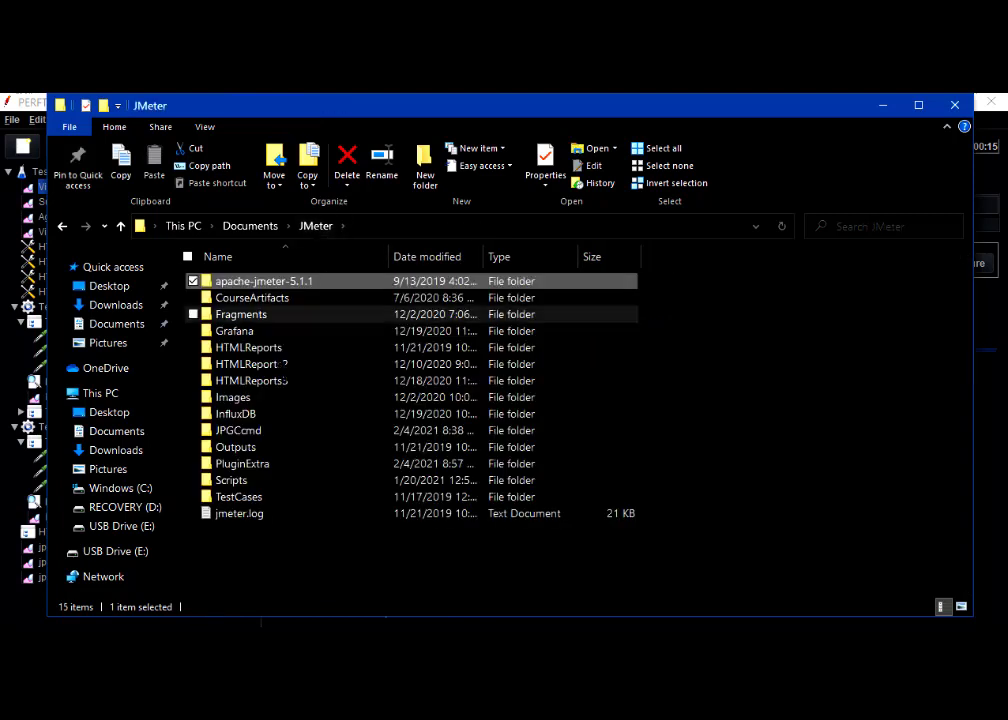
pyautogui.click(252, 347)
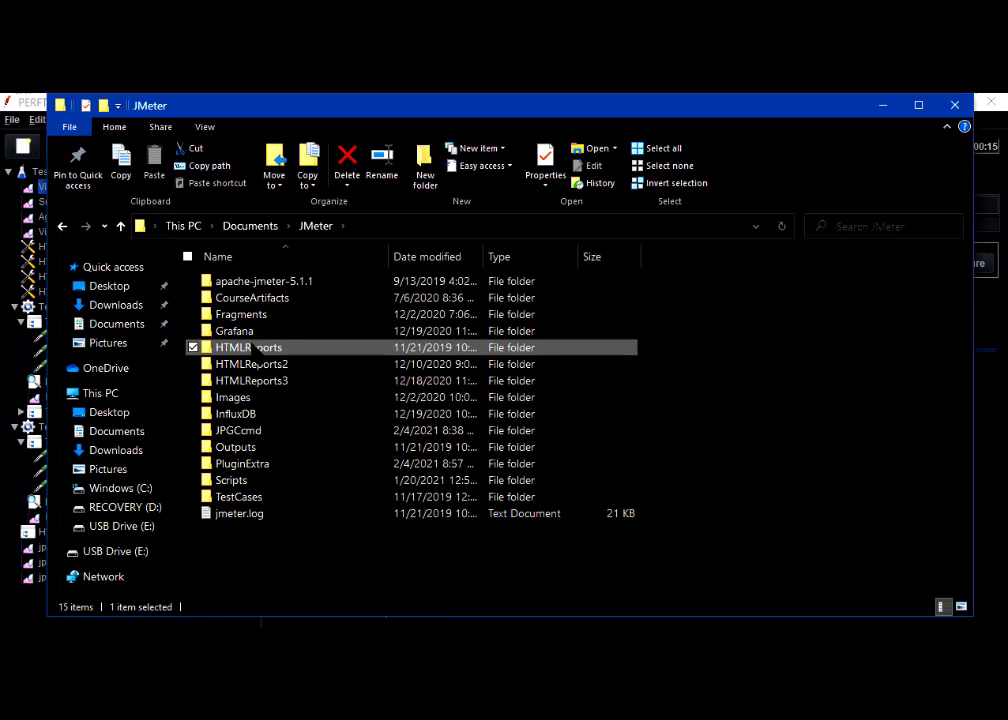
pyautogui.doubleClick(252, 347)
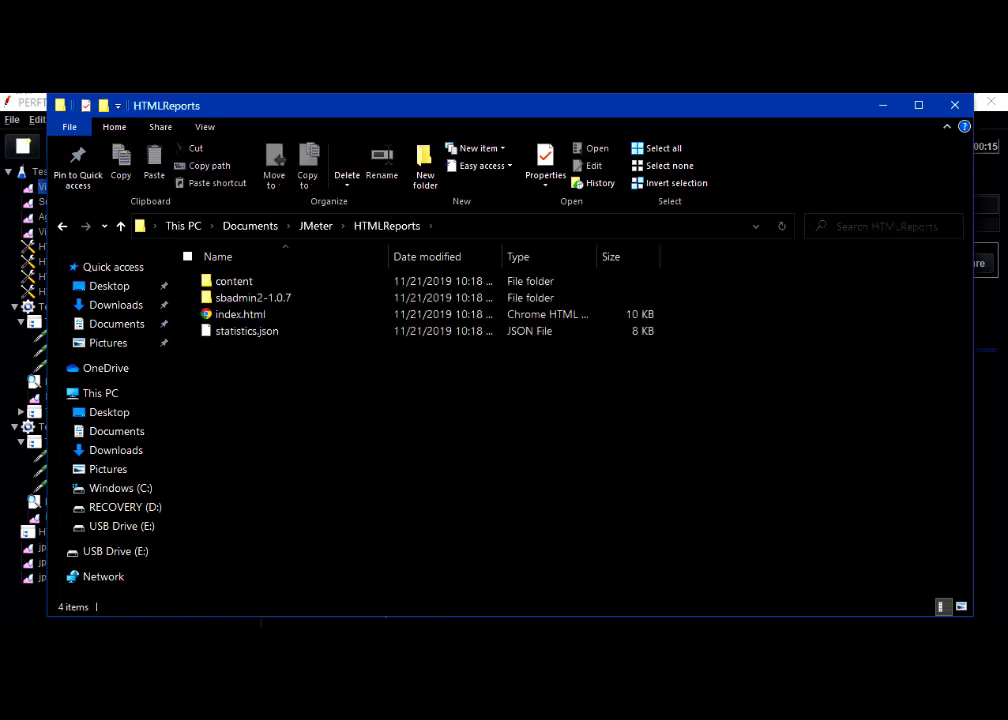
# - Delete content, sbadmin2-1.0.7, index.html and statistics.json from the HTMLReports folder, and return to JMeter
pyautogui.click(244, 282)
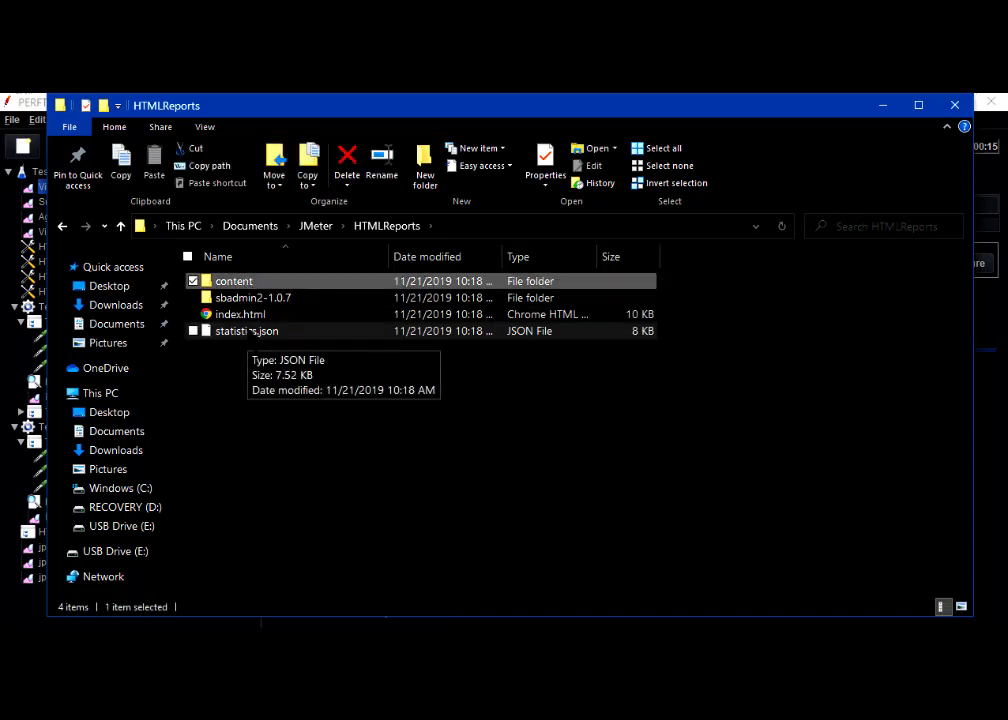
pyautogui.keyDown('shift'); pyautogui.click(247, 331); pyautogui.keyUp('shift')
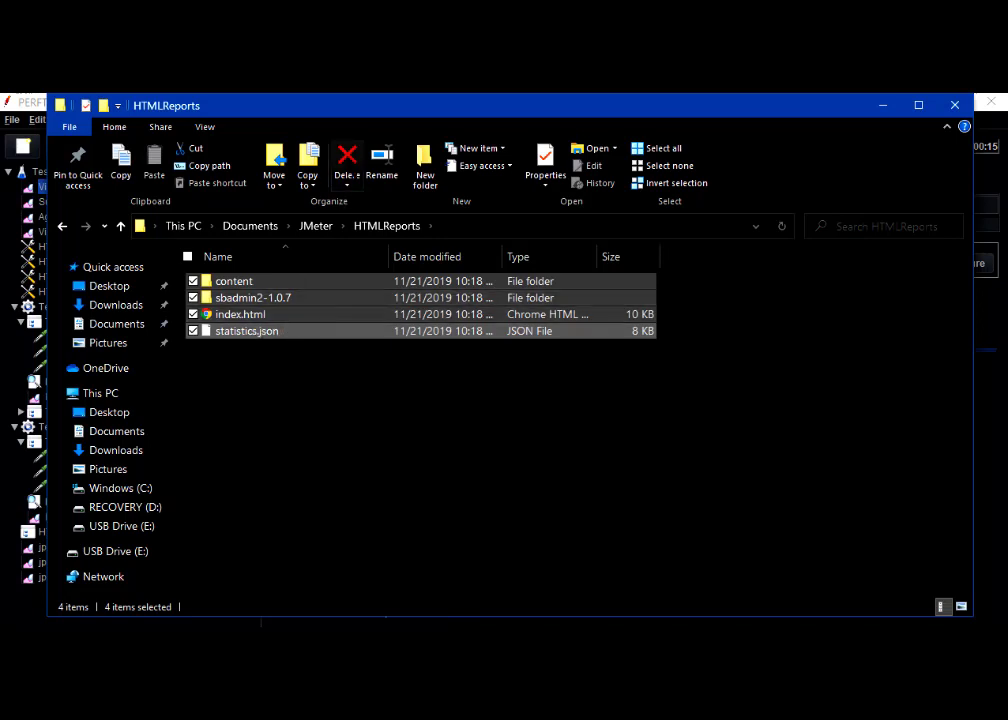
pyautogui.click(347, 162)
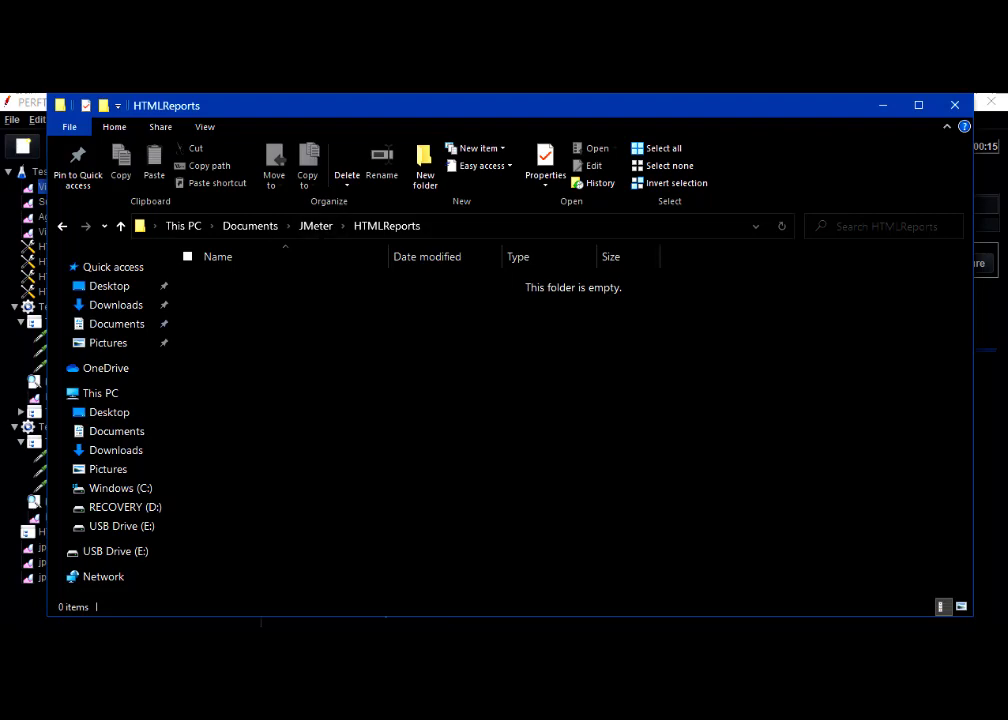
pyautogui.click(883, 105)
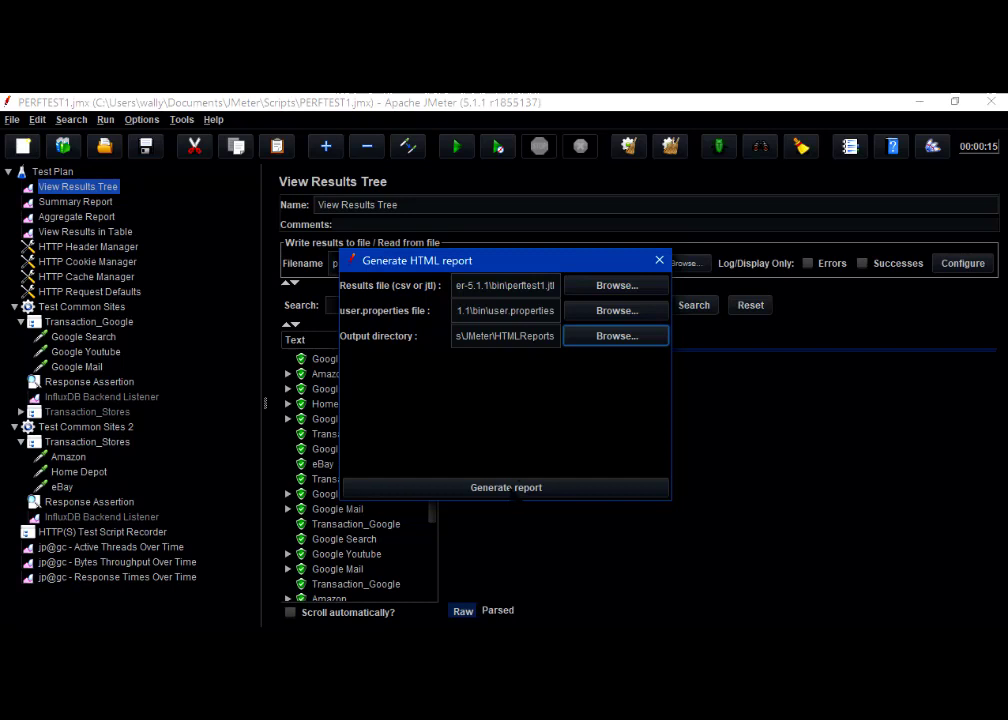
# - Generate the HTML report and open its index.html from the HTMLReports folder in the browser
pyautogui.click(508, 488)
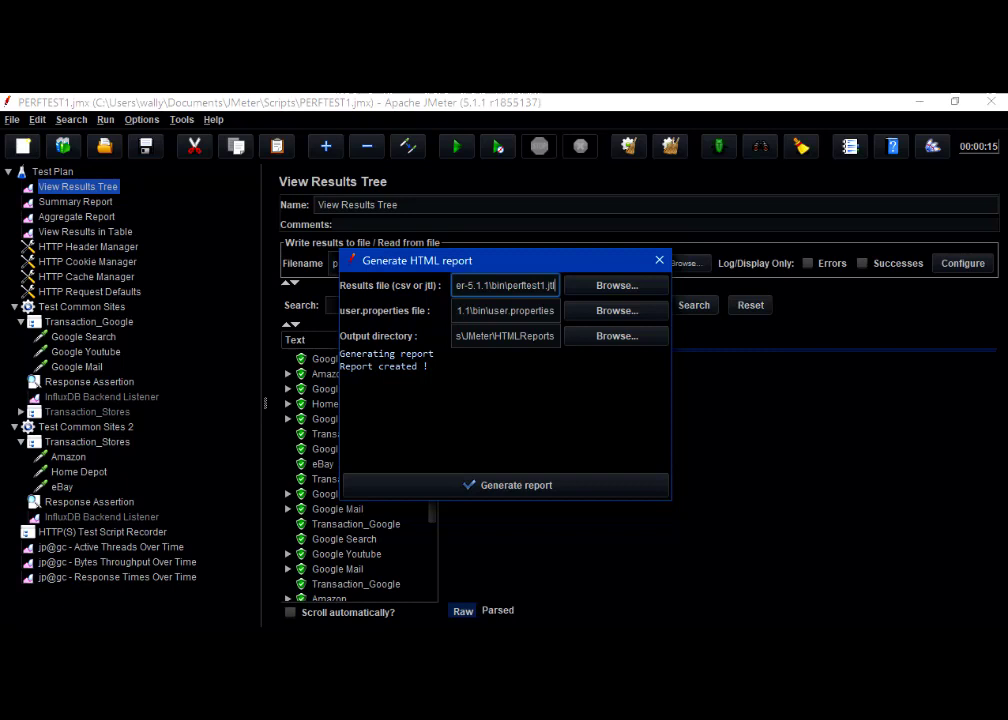
pyautogui.moveTo(243, 637)
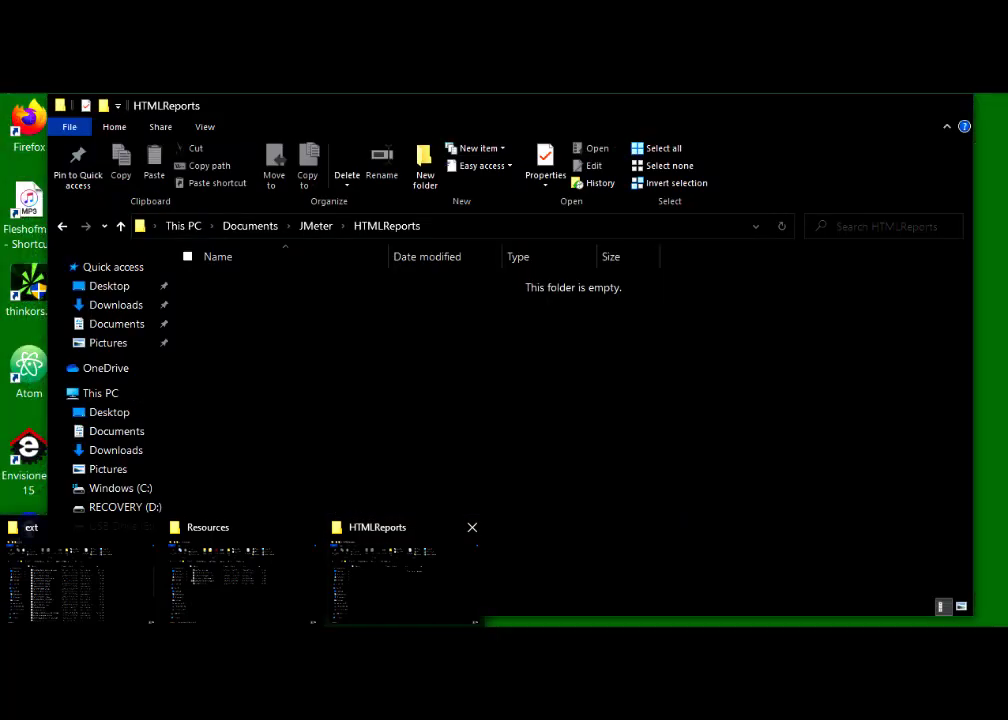
pyautogui.click(405, 575)
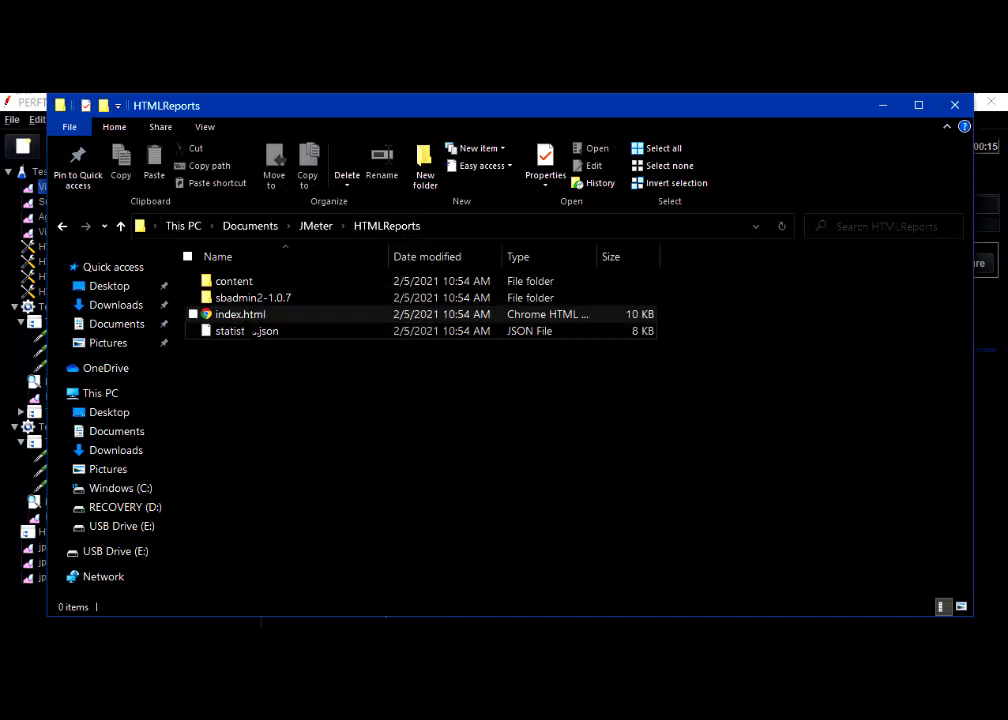
pyautogui.click(243, 315)
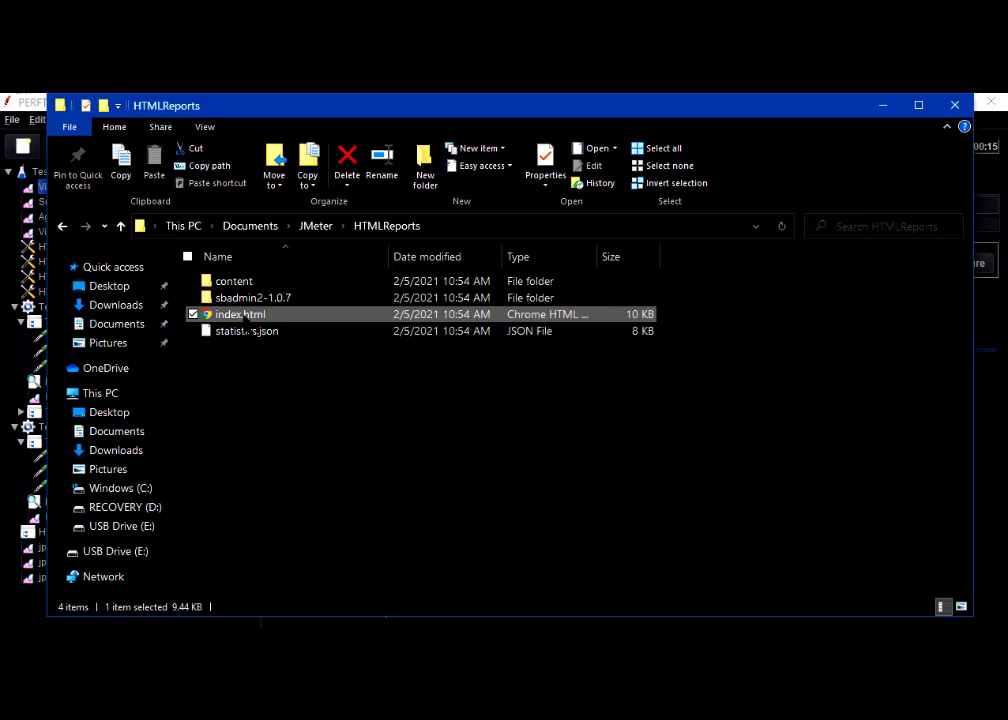
pyautogui.doubleClick(245, 318)
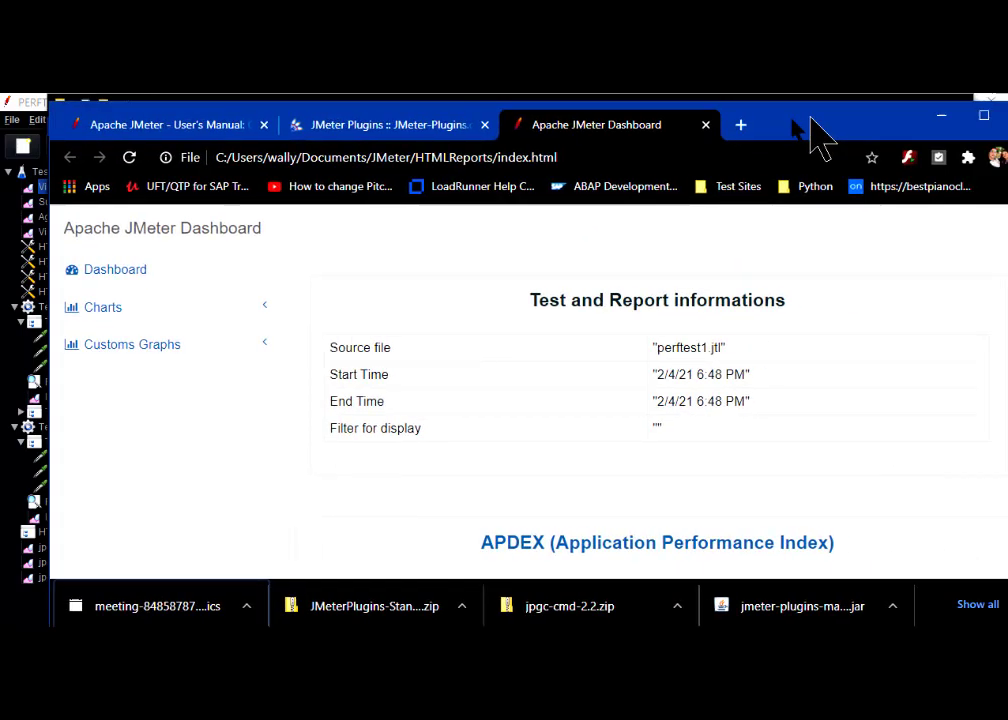
pyautogui.moveTo(812, 135); pyautogui.dragTo(765, 108)
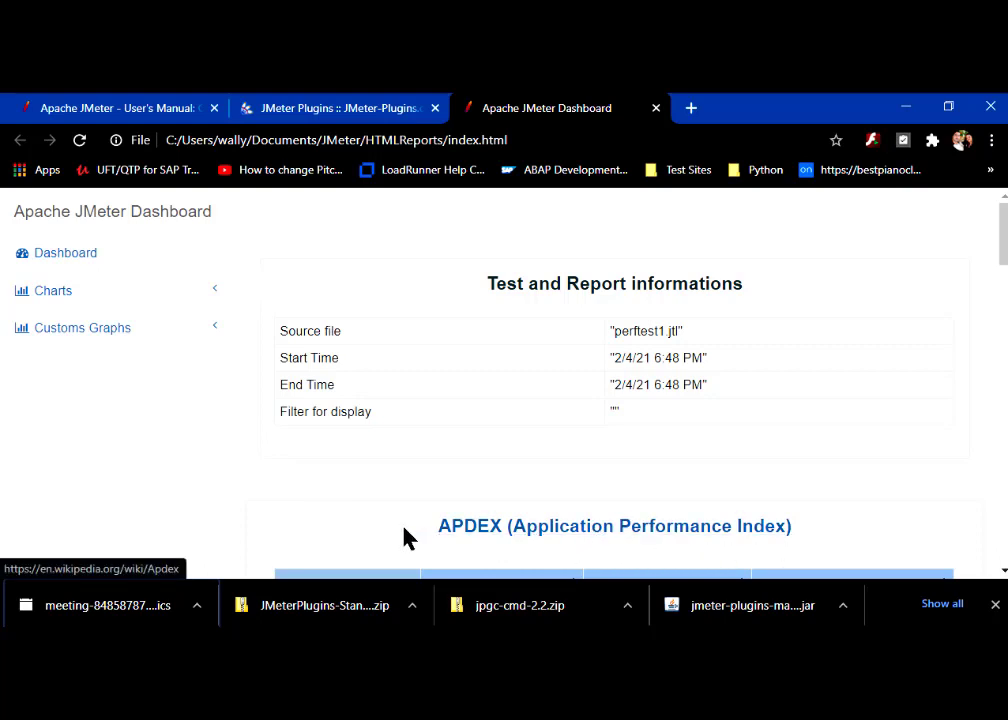
# - Look through the report's Charts and Customs Graphs sections, including the custom Over Time page
pyautogui.click(57, 256)
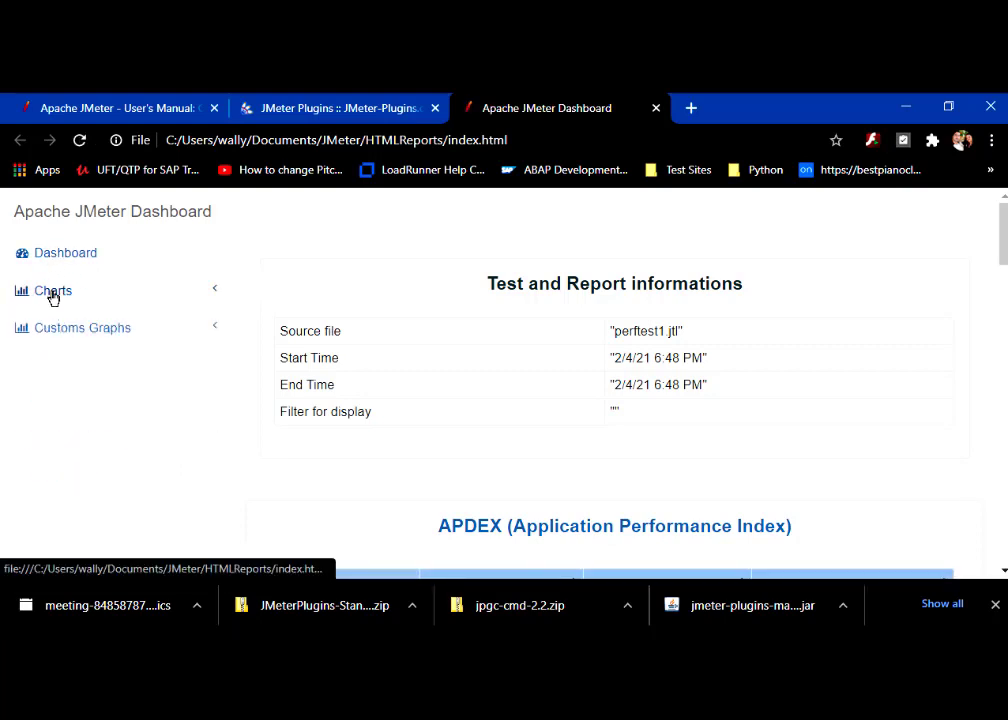
pyautogui.click(53, 295)
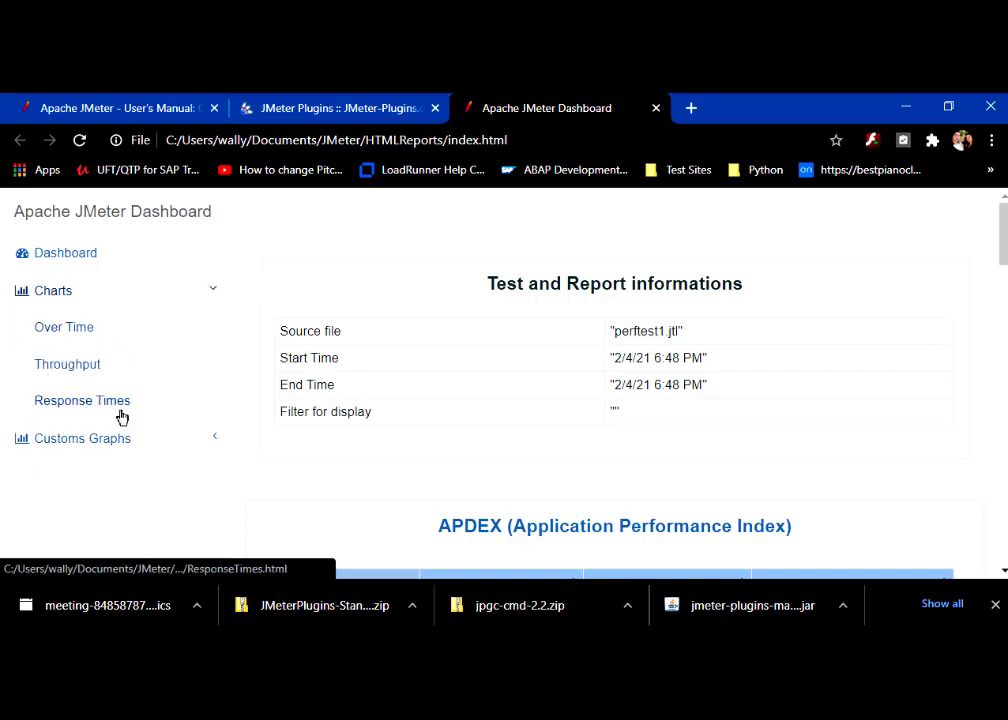
pyautogui.click(68, 446)
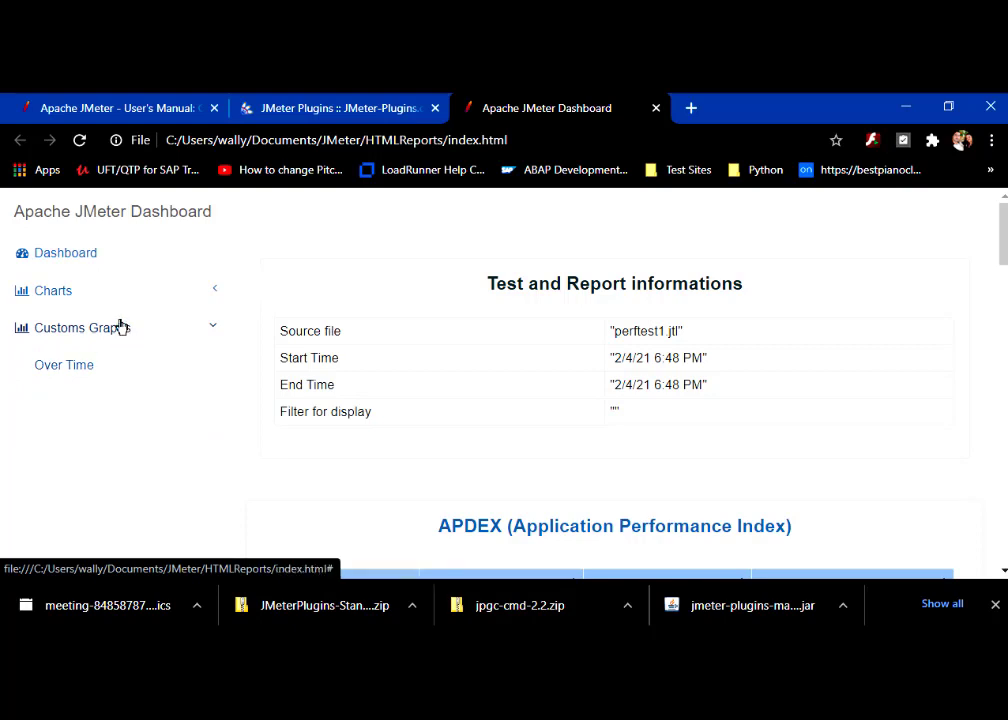
pyautogui.click(64, 367)
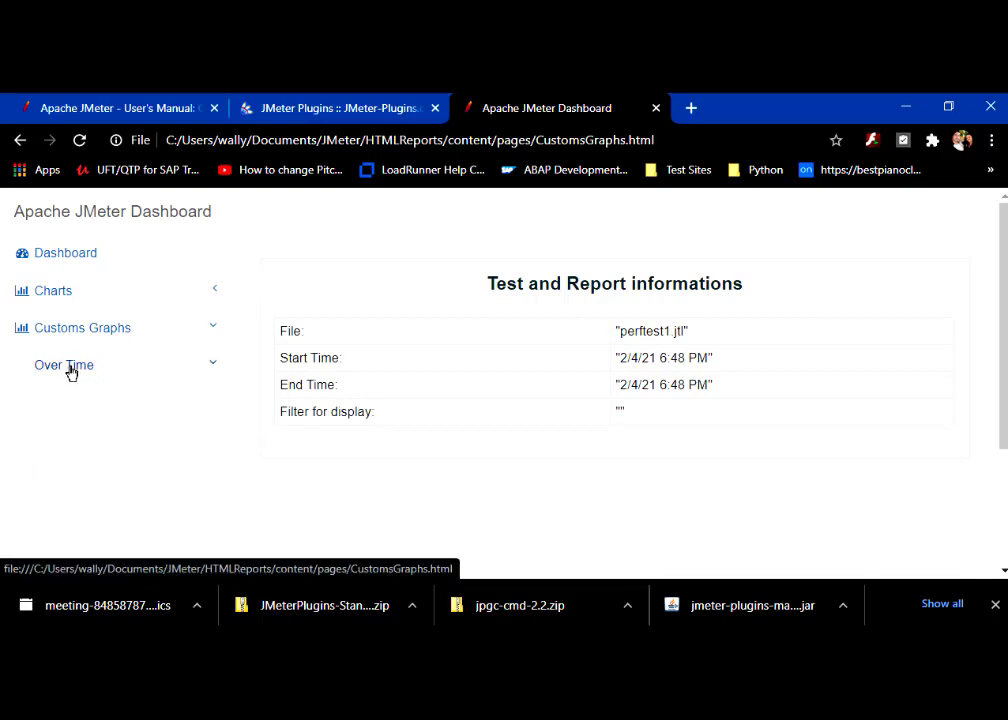
pyautogui.scroll(-2, 361, 418)
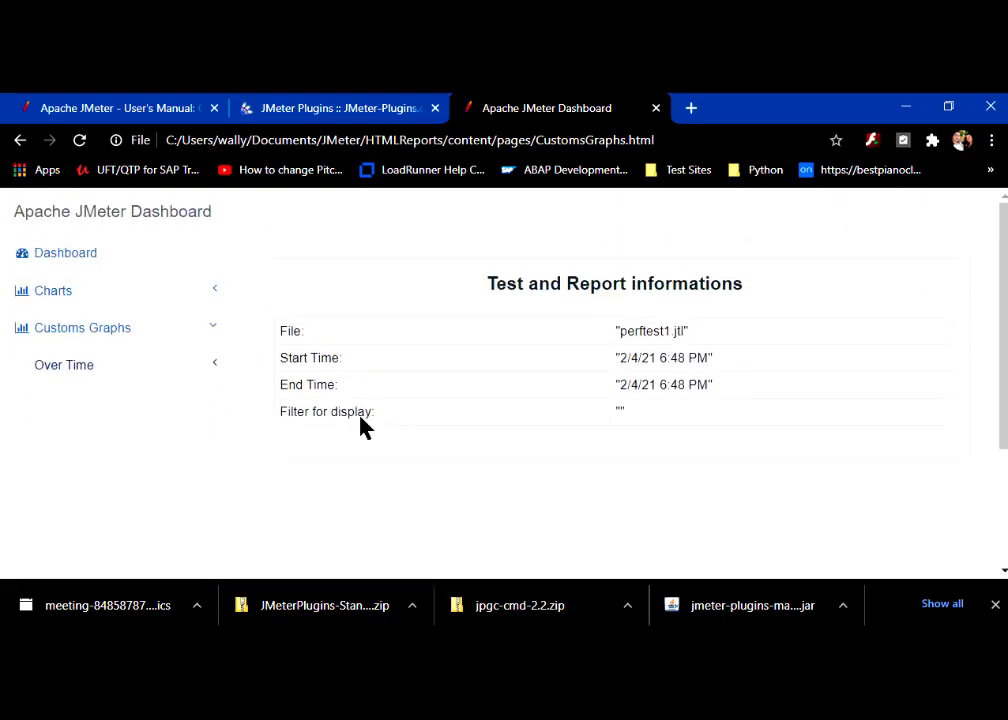
pyautogui.click(70, 334)
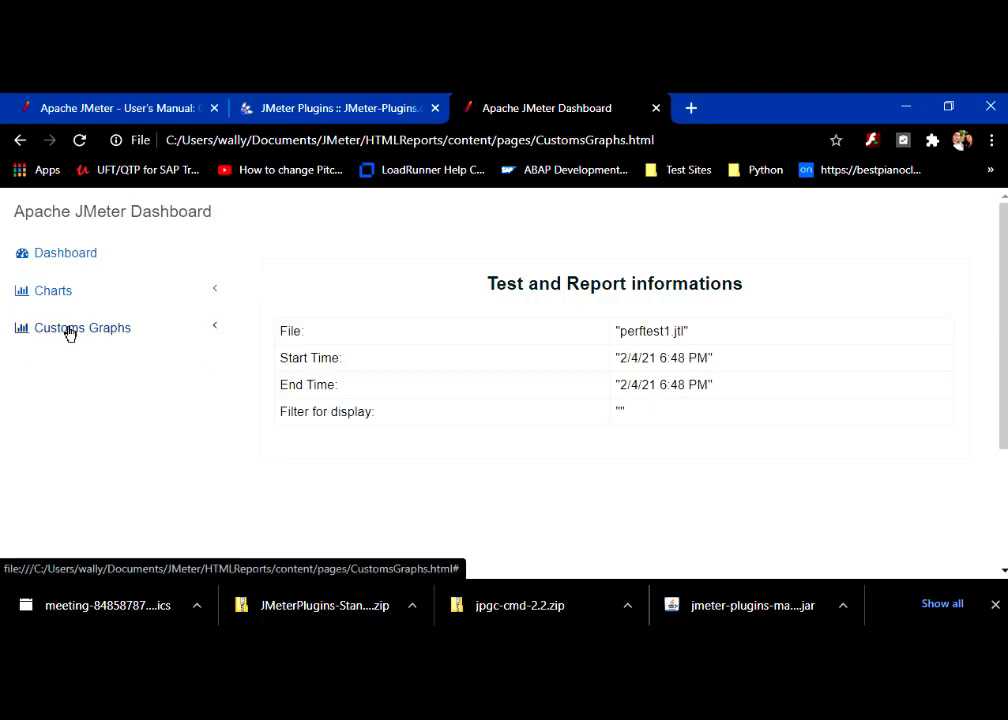
# - Examine the Response Times Over Time graph and its legend on the report's Over Time charts page
pyautogui.click(47, 291)
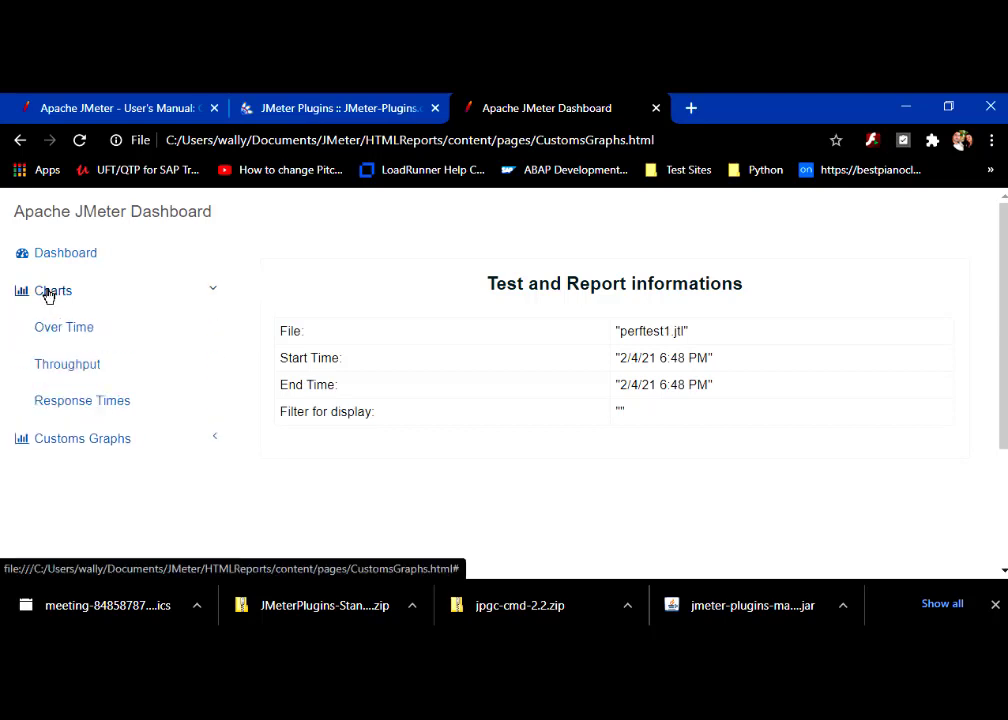
pyautogui.click(51, 331)
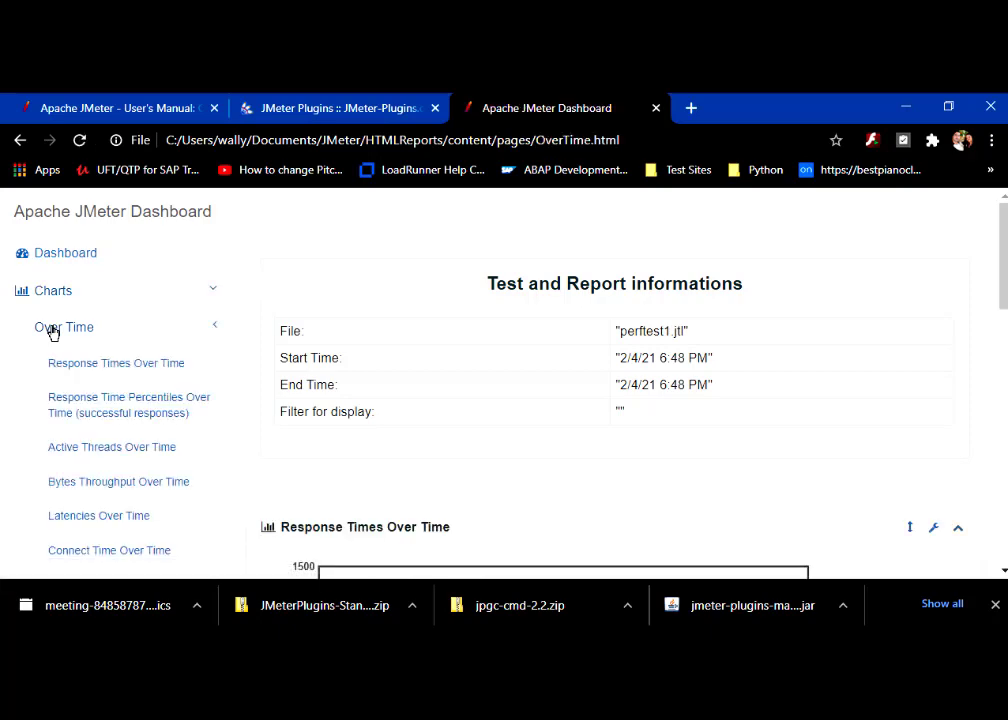
pyautogui.scroll(-5, 387, 369)
pyautogui.scroll(3, 387, 369)
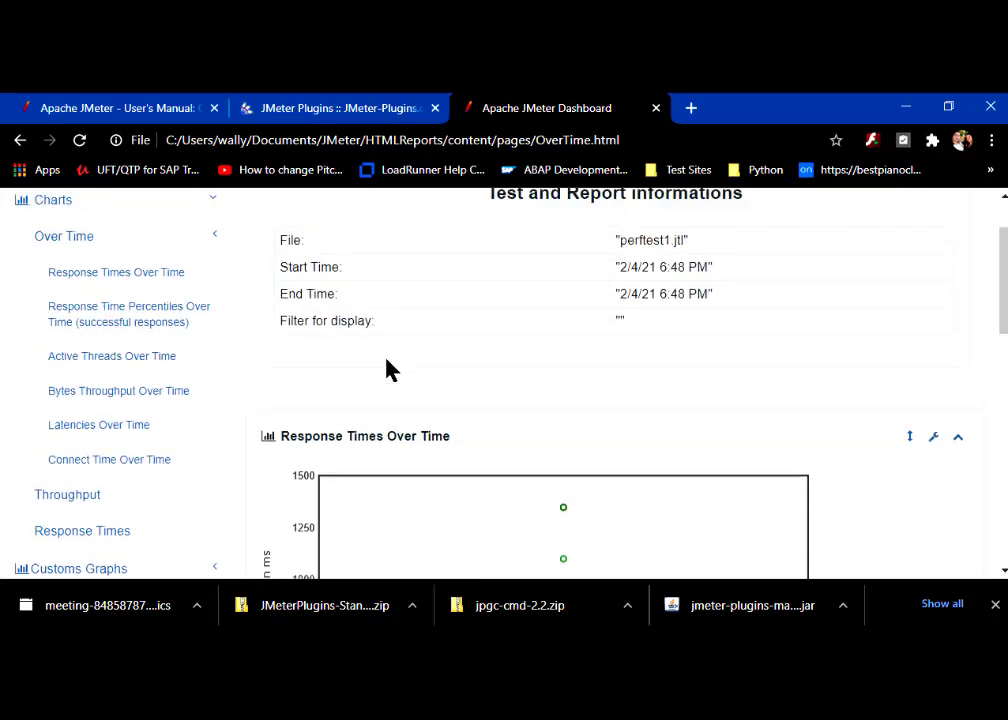
pyautogui.scroll(2, 387, 369)
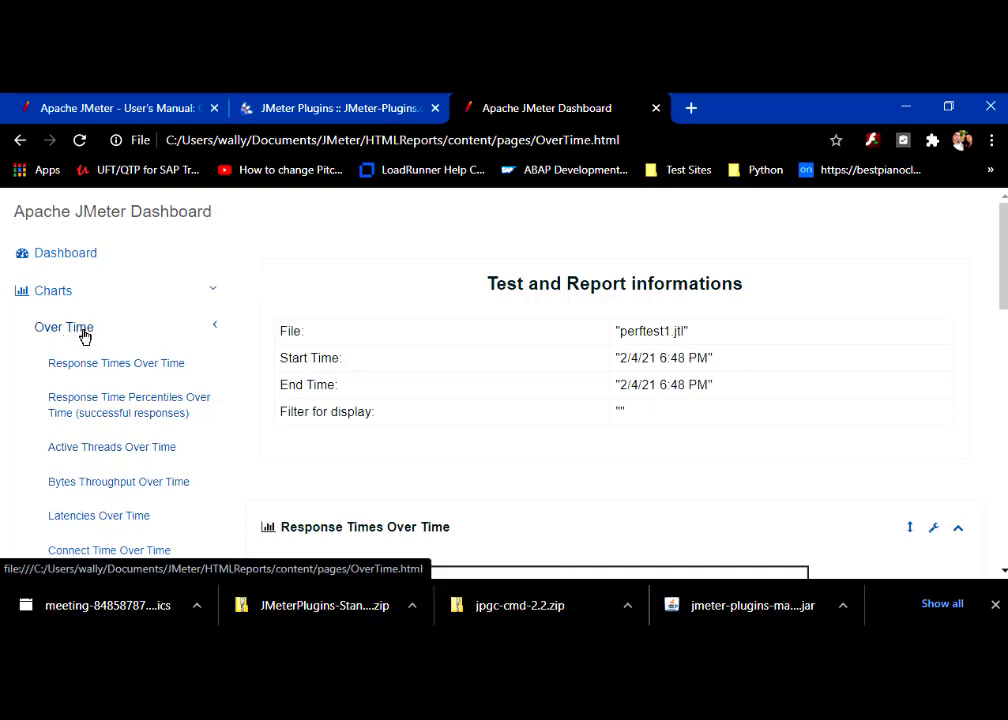
pyautogui.scroll(-3, 475, 450)
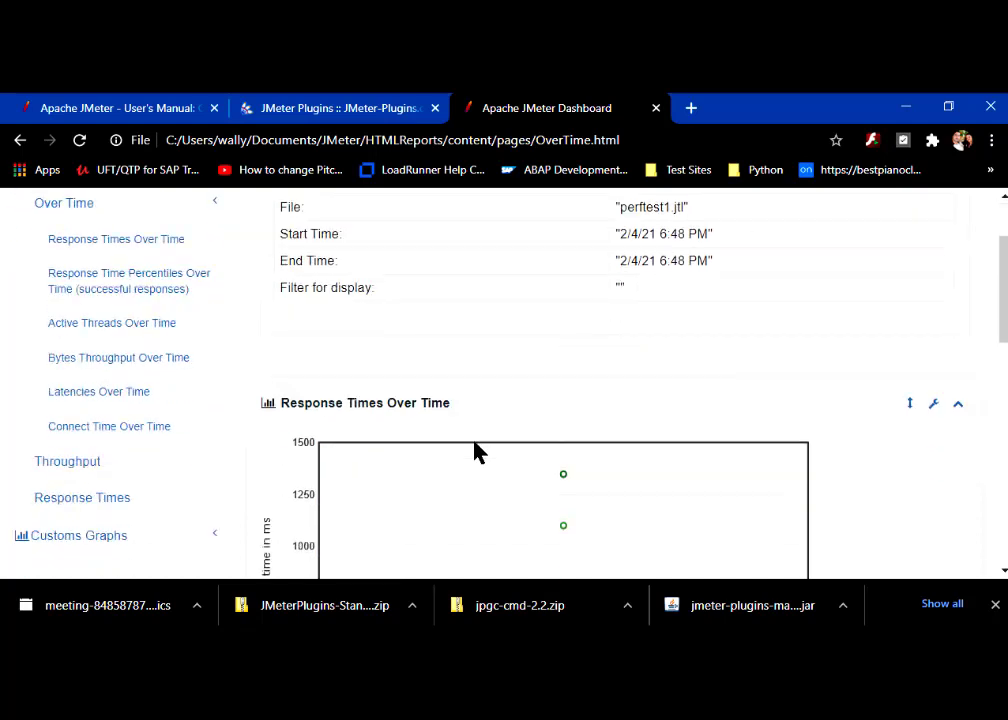
pyautogui.scroll(-3, 475, 450)
pyautogui.scroll(-3, 475, 450)
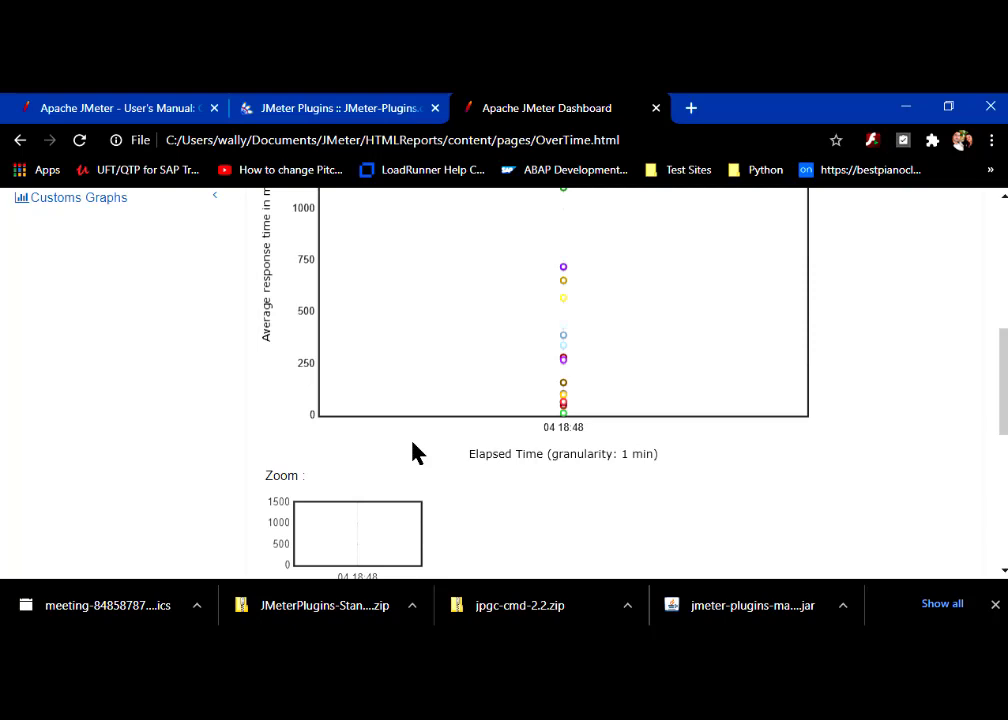
pyautogui.scroll(2, 418, 453)
pyautogui.scroll(-1, 418, 453)
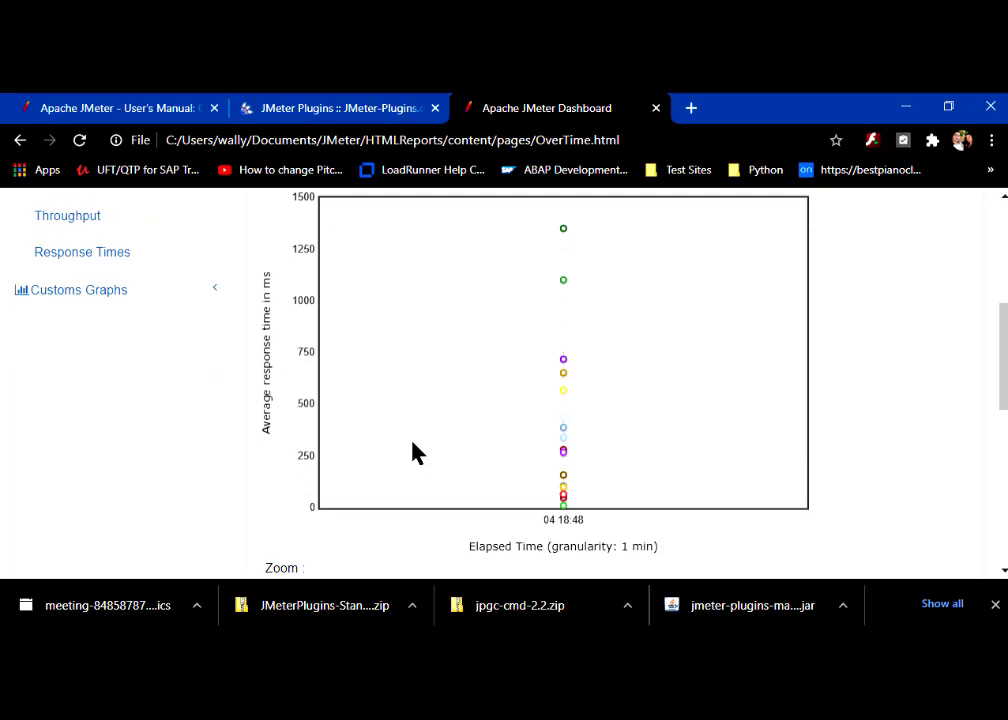
pyautogui.scroll(-3, 418, 453)
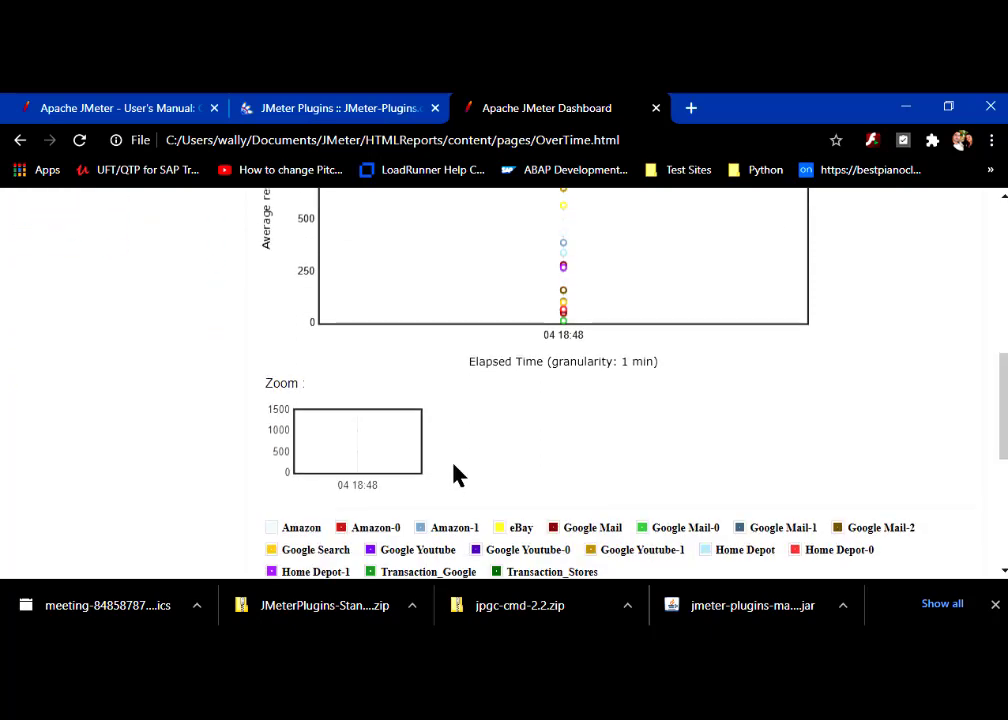
pyautogui.scroll(-2, 454, 506)
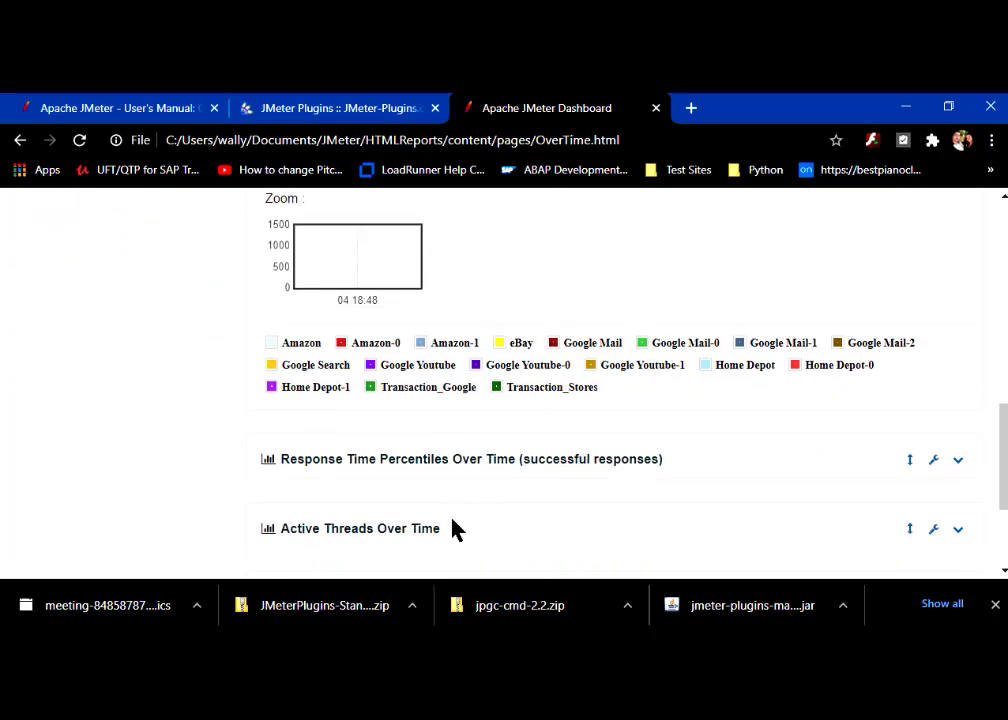
pyautogui.scroll(5, 452, 530)
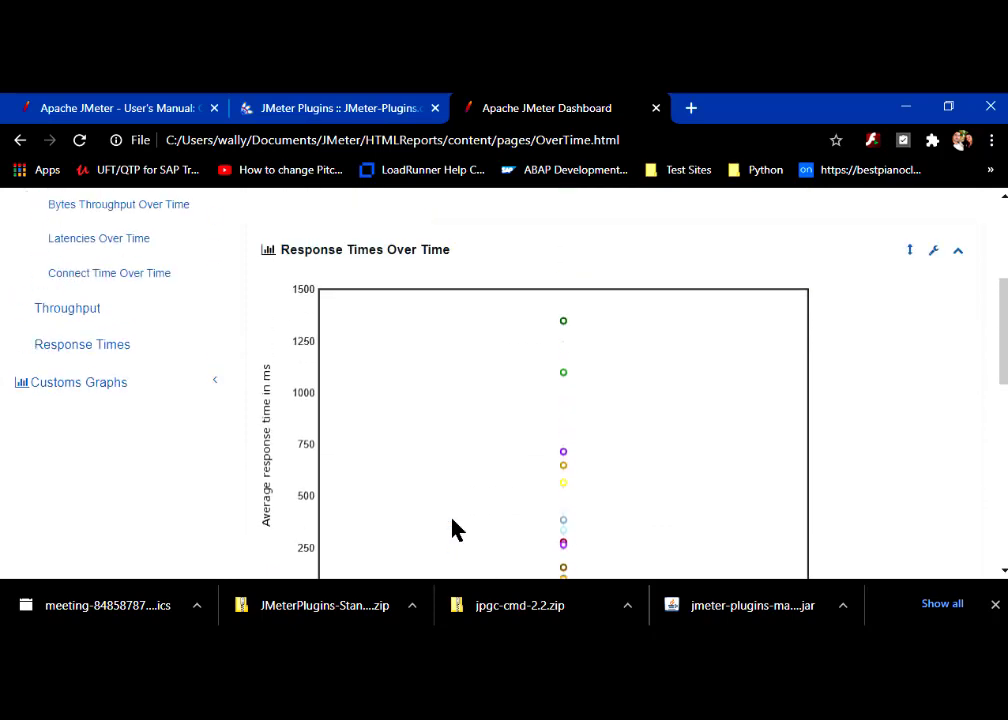
pyautogui.scroll(2, 452, 530)
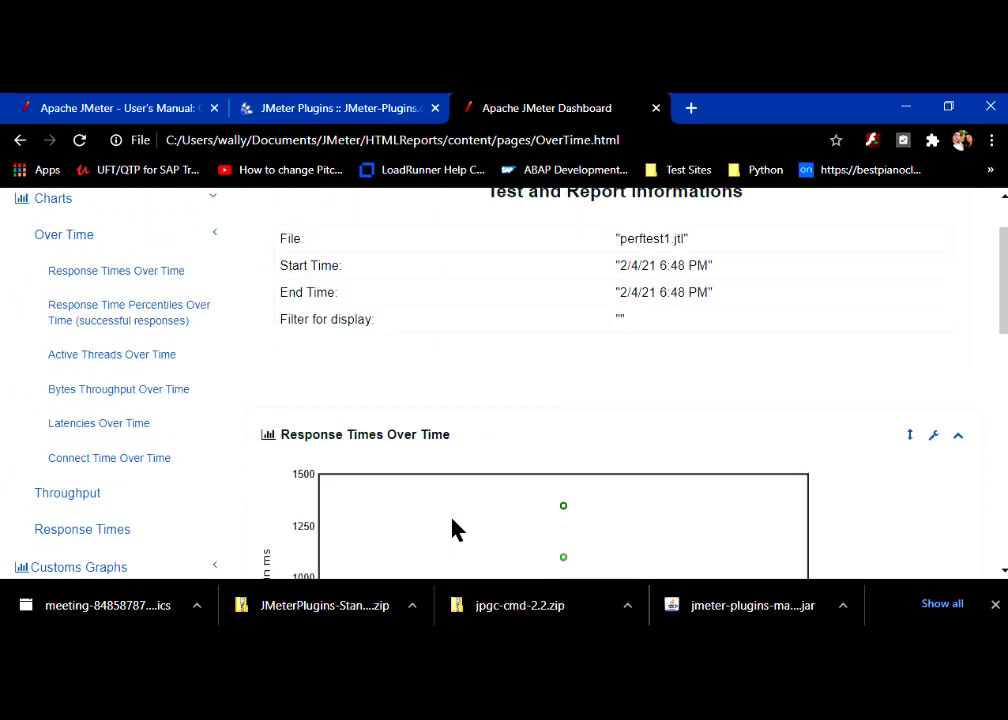
pyautogui.scroll(1, 452, 530)
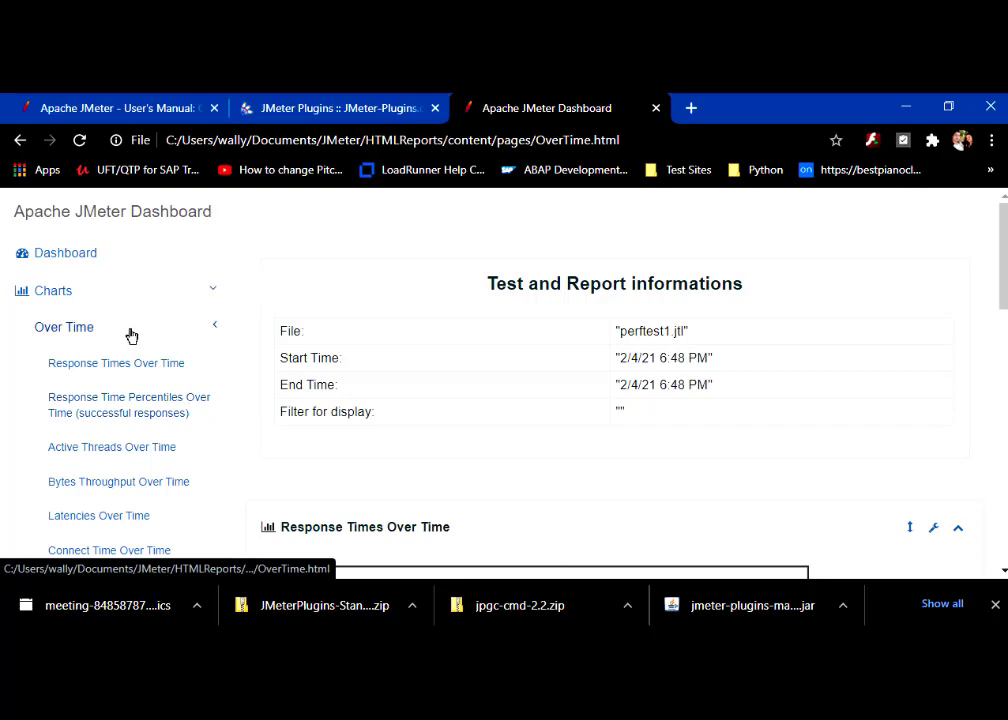
# - Return to the report's Dashboard page and examine the APDEX scores and thresholds for each label
pyautogui.click(76, 257)
pyautogui.scroll(-3, 407, 351)
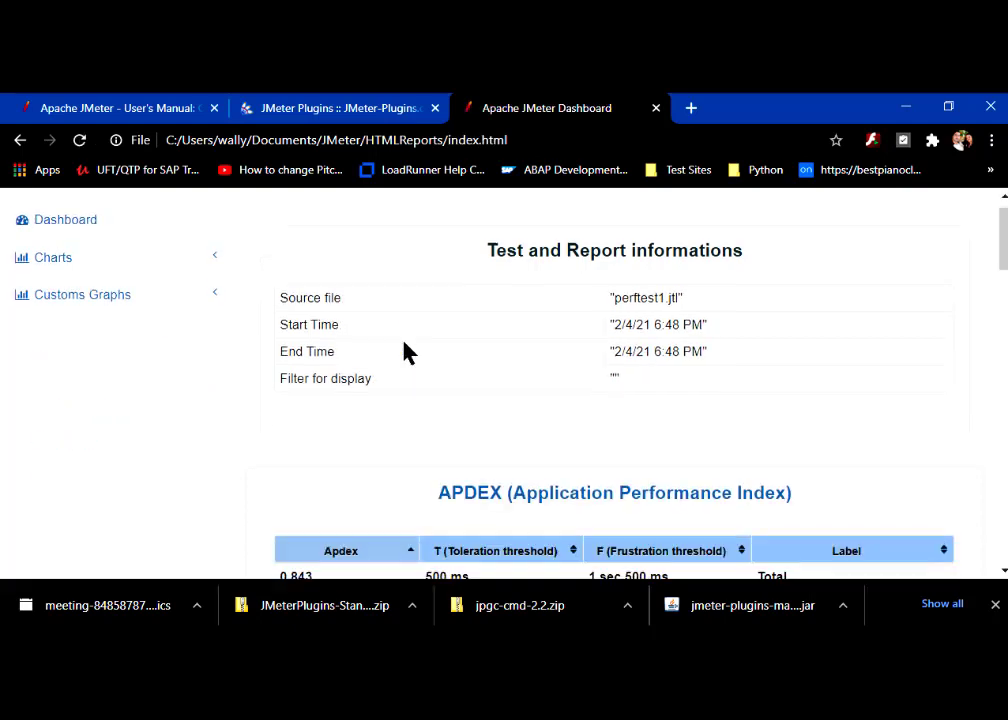
pyautogui.scroll(-2, 407, 351)
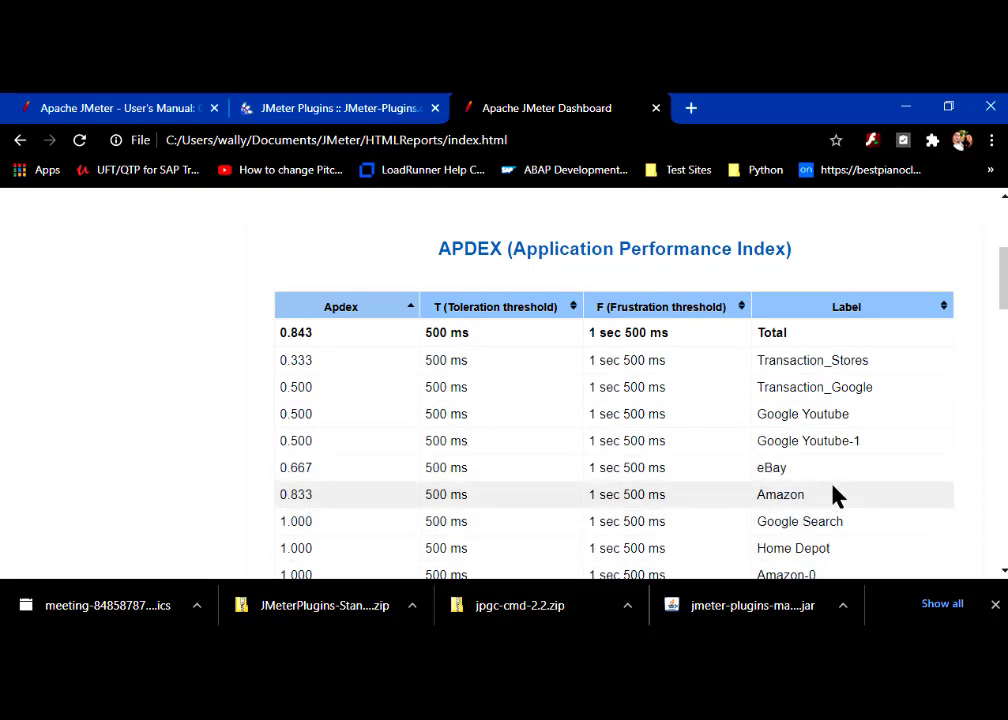
pyautogui.click(818, 414)
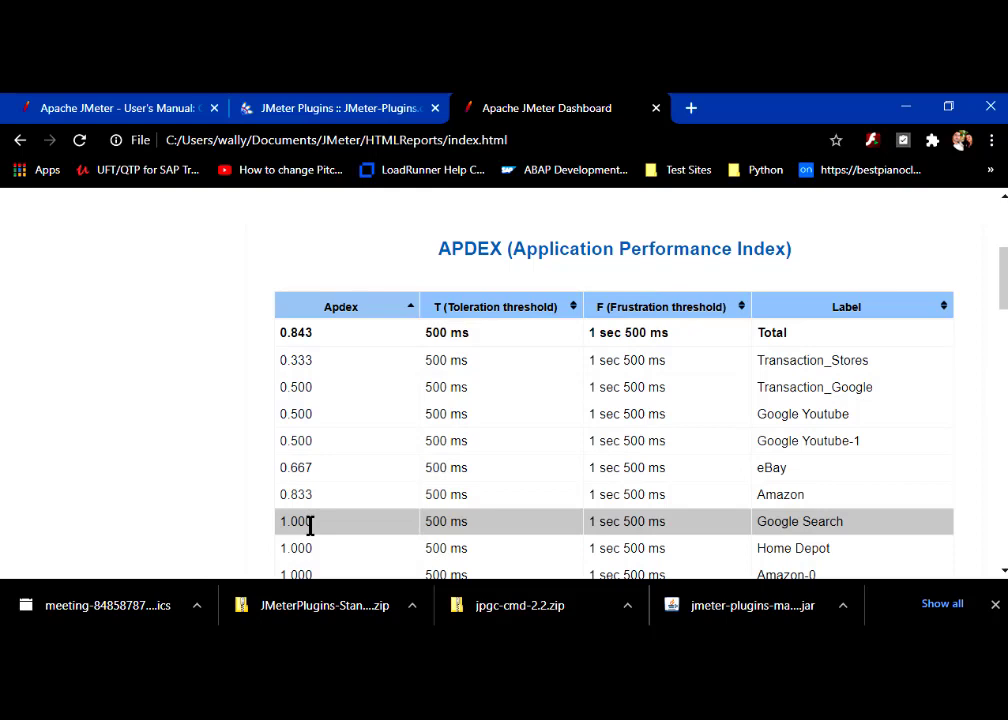
pyautogui.scroll(-2, 310, 525)
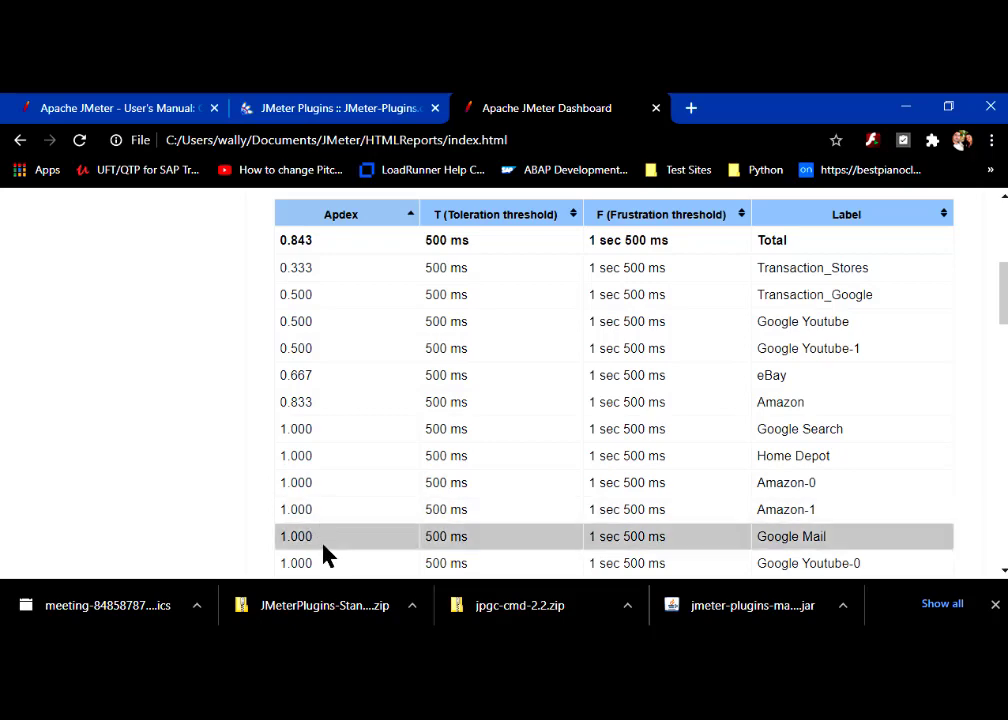
pyautogui.scroll(-2, 325, 555)
pyautogui.scroll(-2, 325, 555)
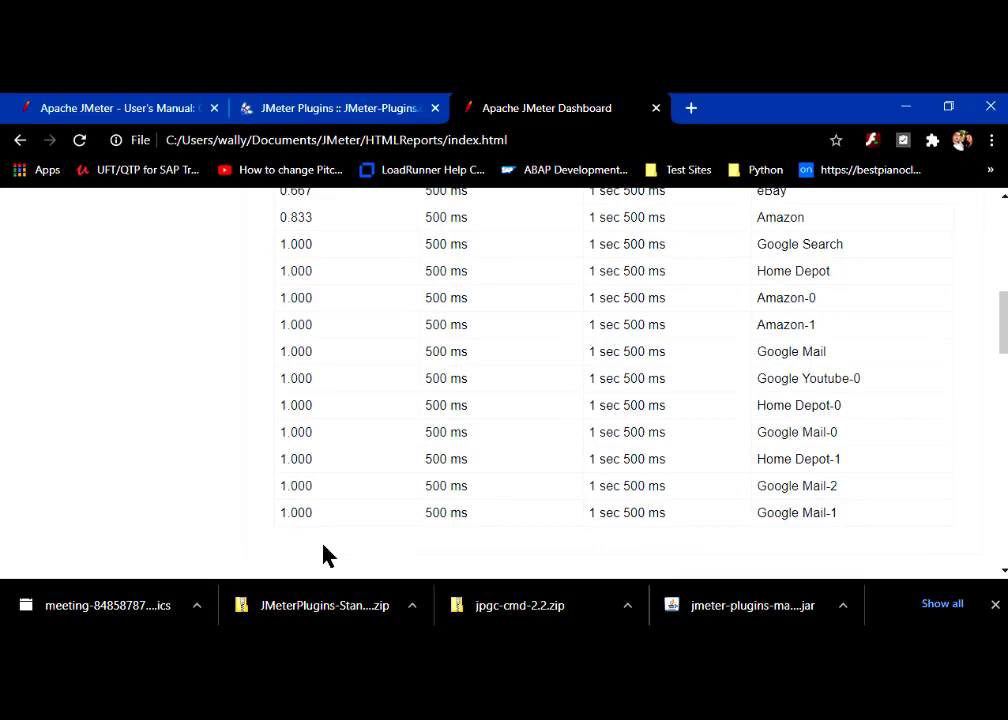
pyautogui.scroll(10, 325, 555)
pyautogui.scroll(2, 325, 555)
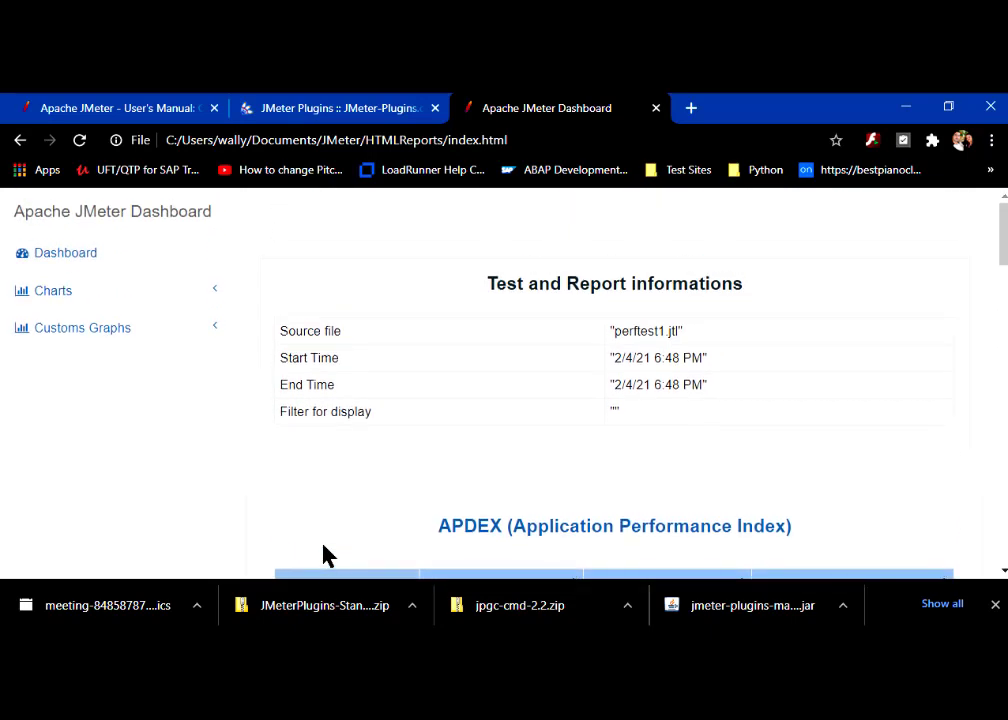